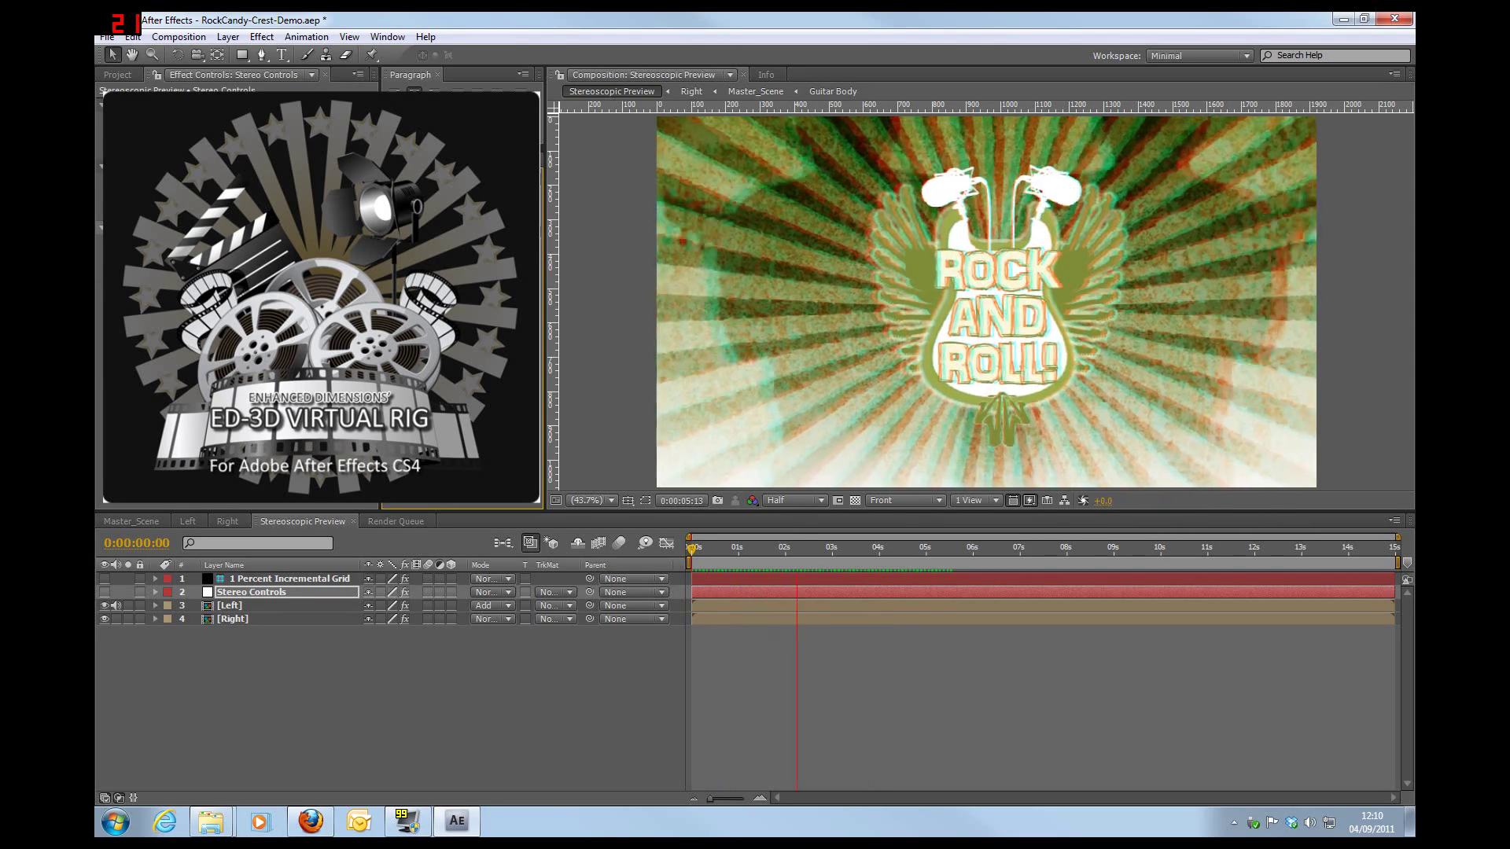
Step: Show Master_Scene in a 2 Views - Horizontal layout with the timeline enlarged to list all 19 layers
{"action": "left_click", "coordinate": [132, 522]}
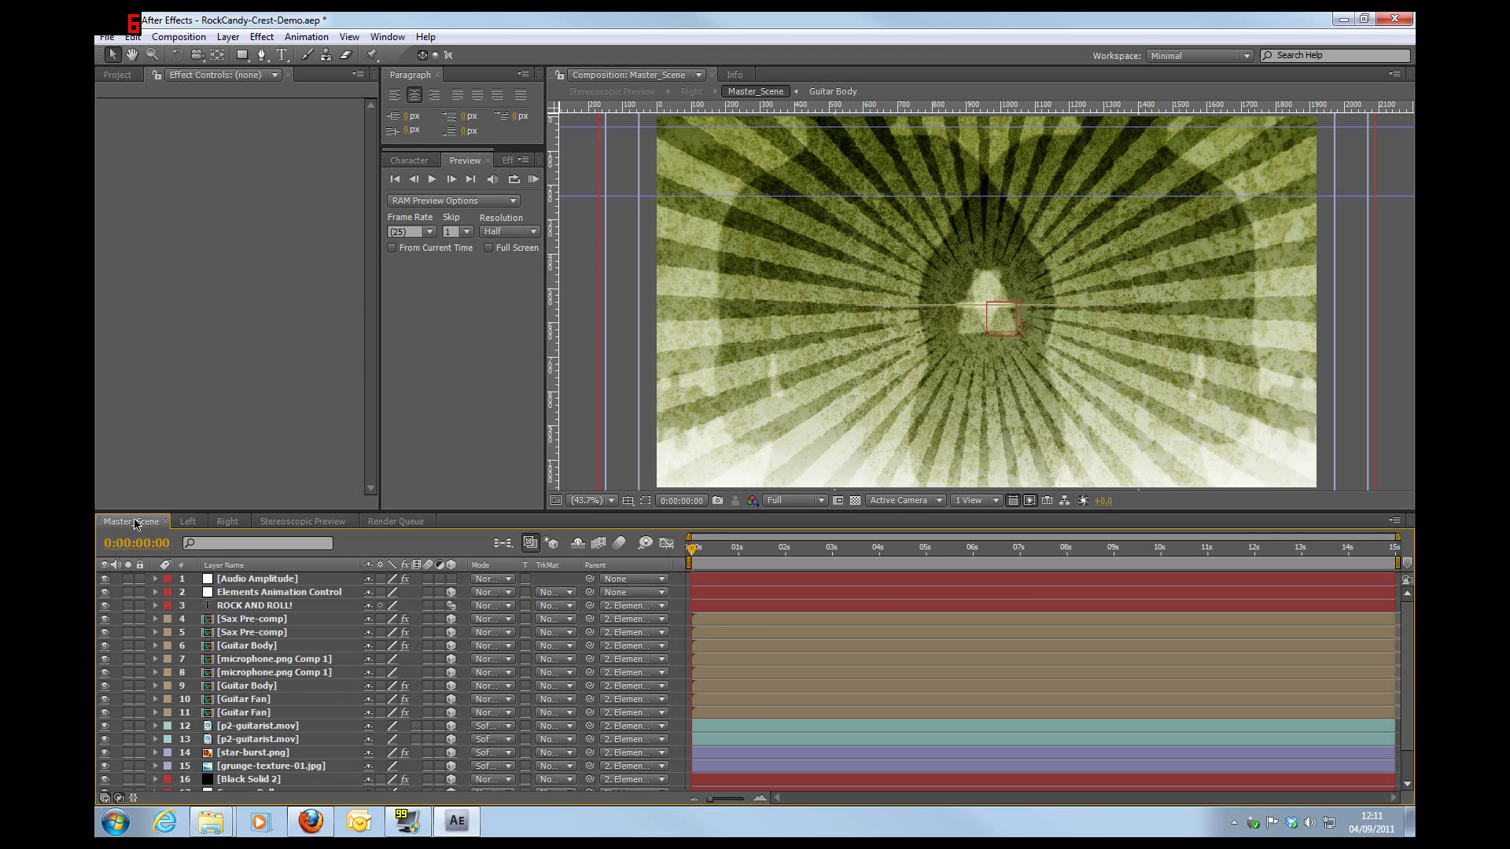
{"action": "left_click", "coordinate": [979, 505]}
{"action": "left_click", "coordinate": [991, 537]}
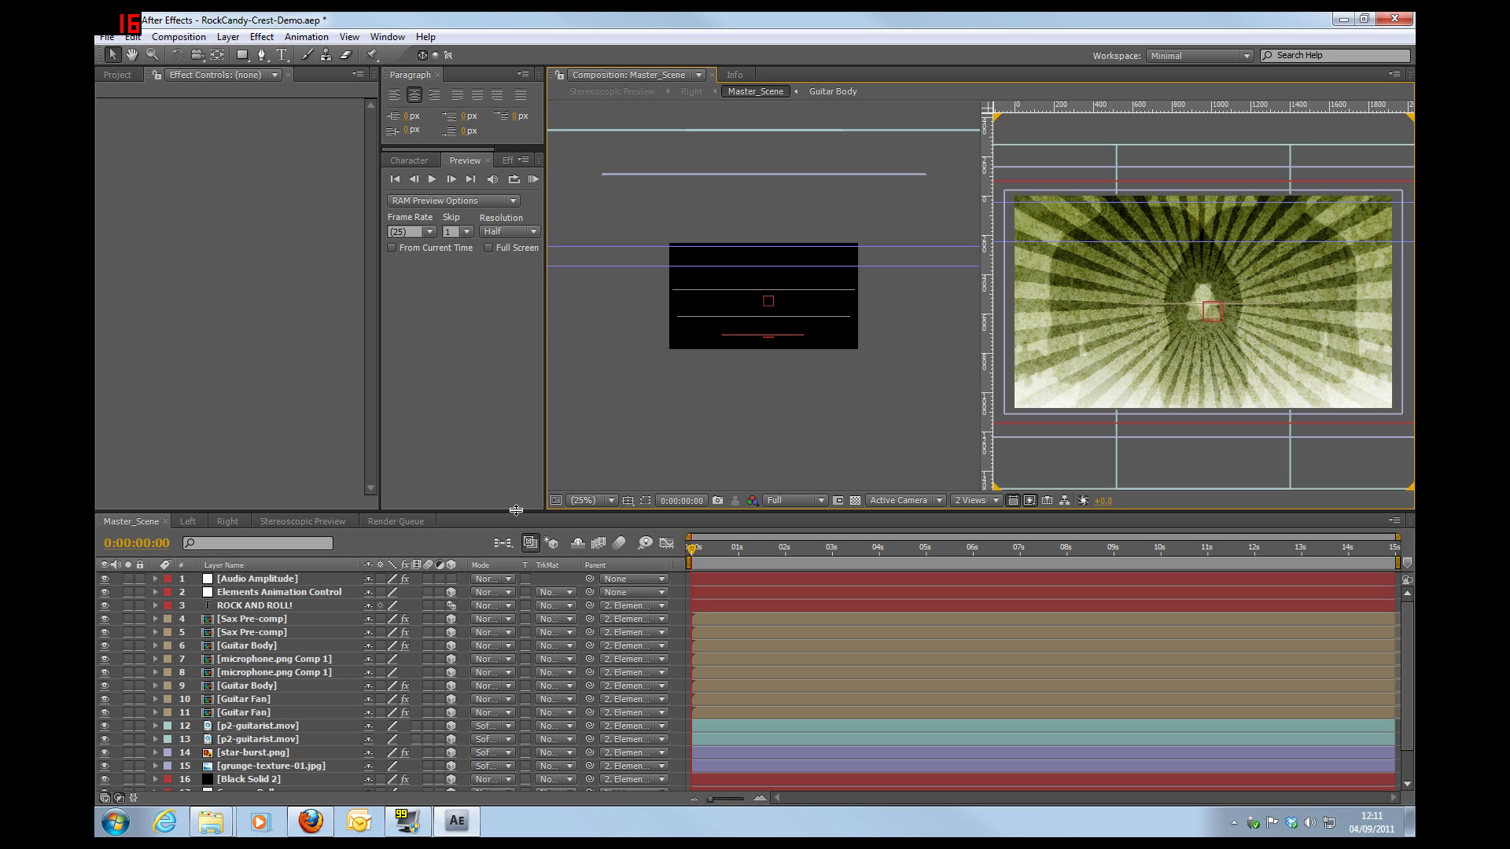
{"action": "left_click_drag", "start_coordinate": [515, 509], "coordinate": [520, 442]}
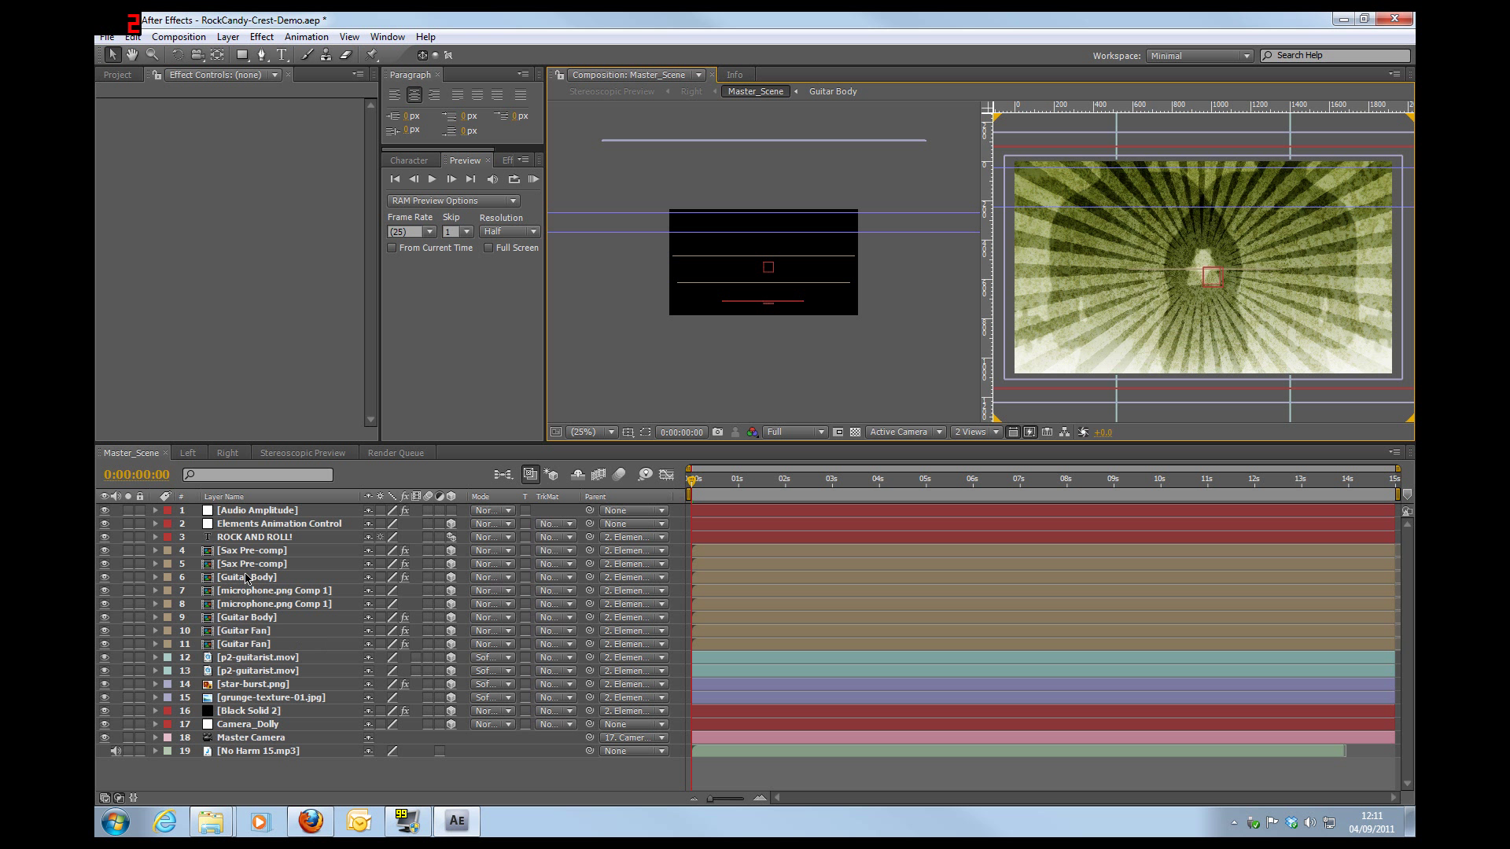
Step: Inspect the ROCK AND ROLL!, Sax Pre-comp, Guitar Body, microphone.png Comp 1 and Guitar Fan layers' effects
{"action": "left_click", "coordinate": [277, 539]}
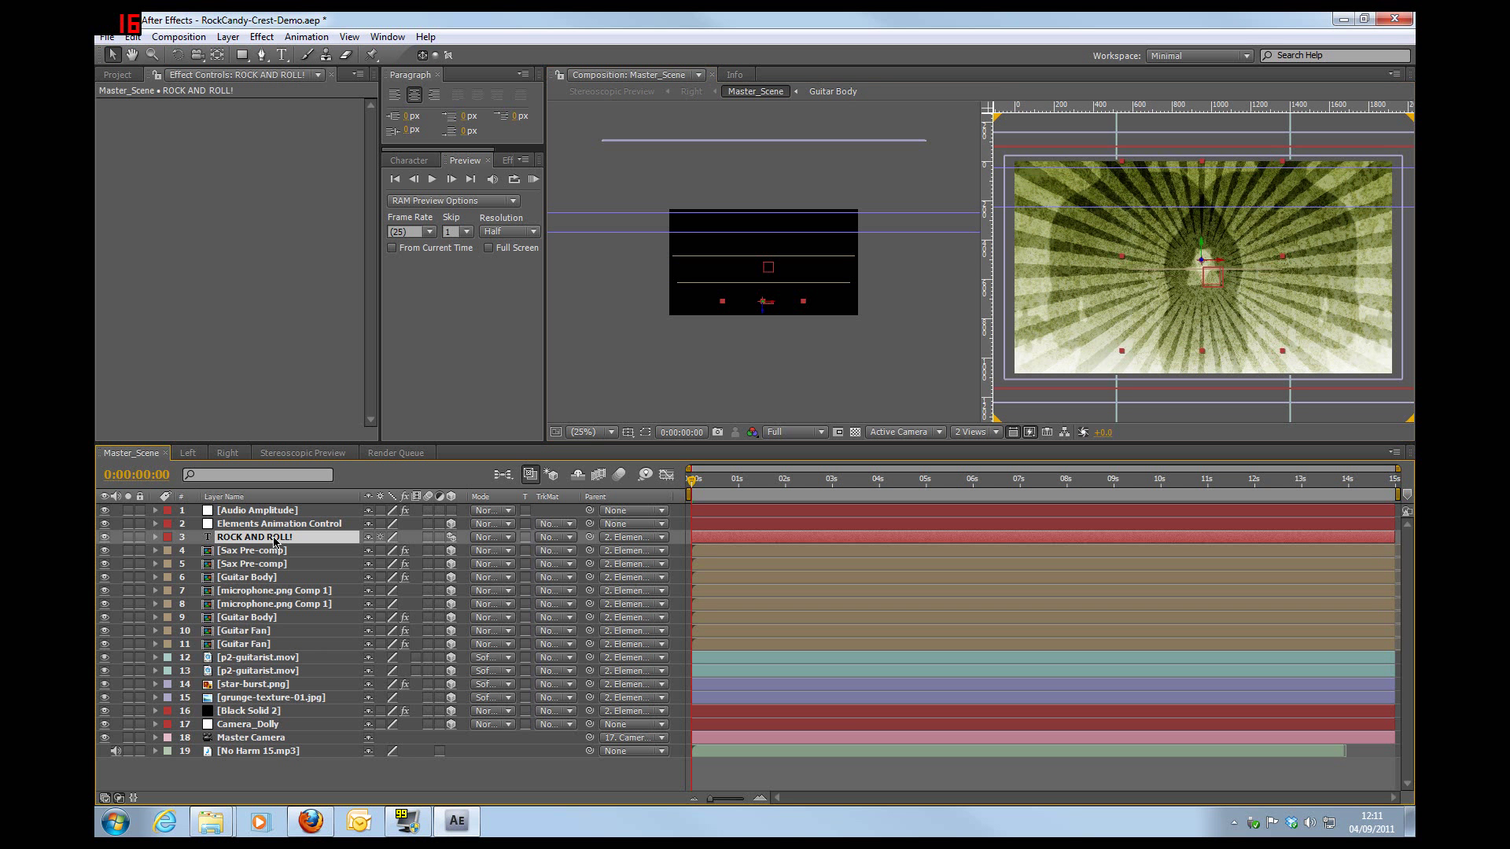
{"action": "left_click", "coordinate": [268, 554]}
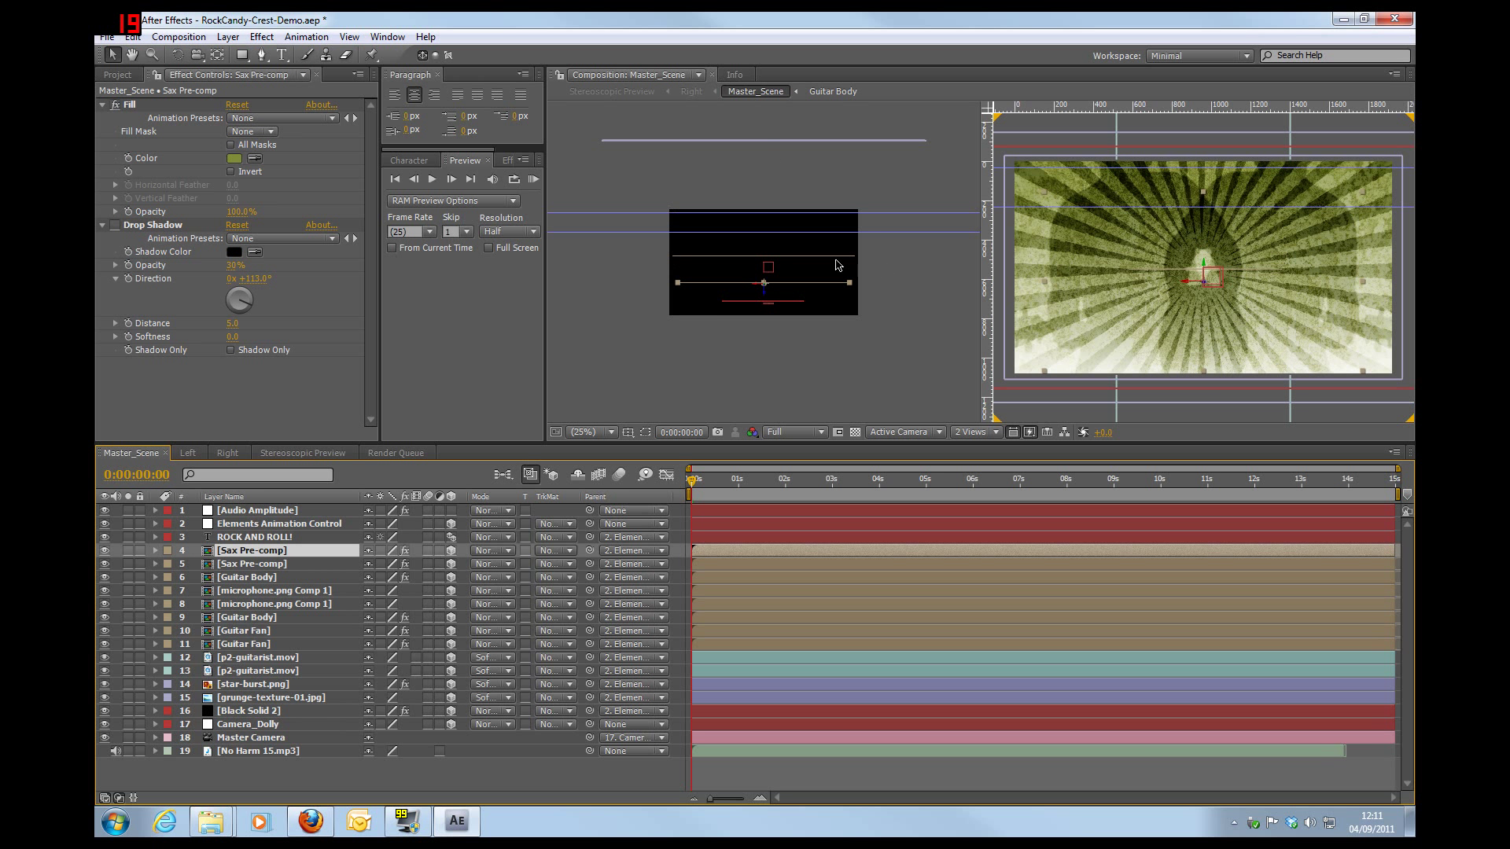
{"action": "left_click", "coordinate": [253, 566]}
{"action": "left_click", "coordinate": [256, 580]}
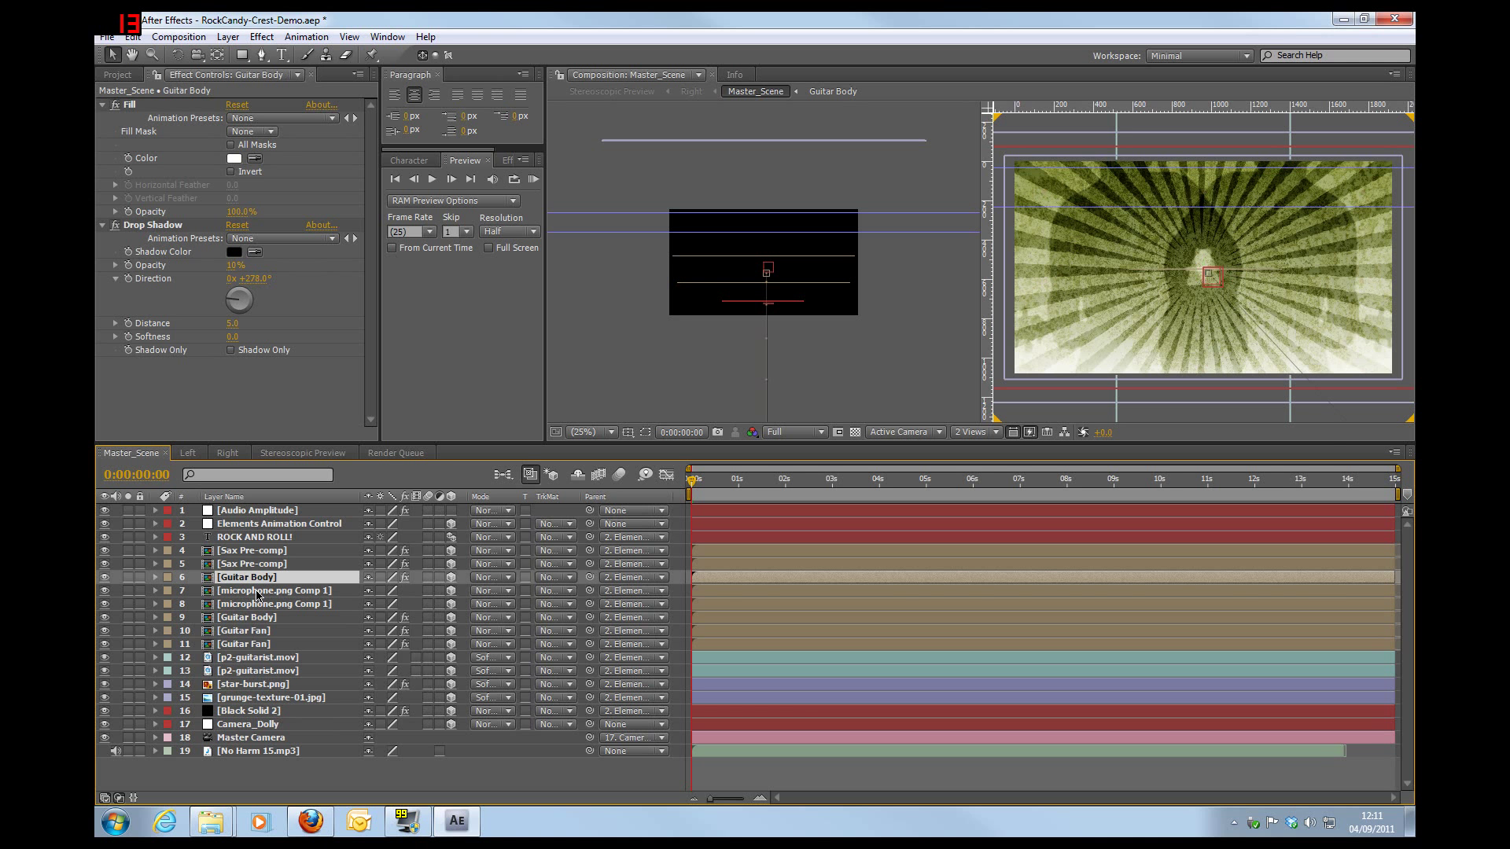
{"action": "left_click", "coordinate": [259, 591]}
{"action": "left_click", "coordinate": [257, 607]}
{"action": "left_click", "coordinate": [257, 619]}
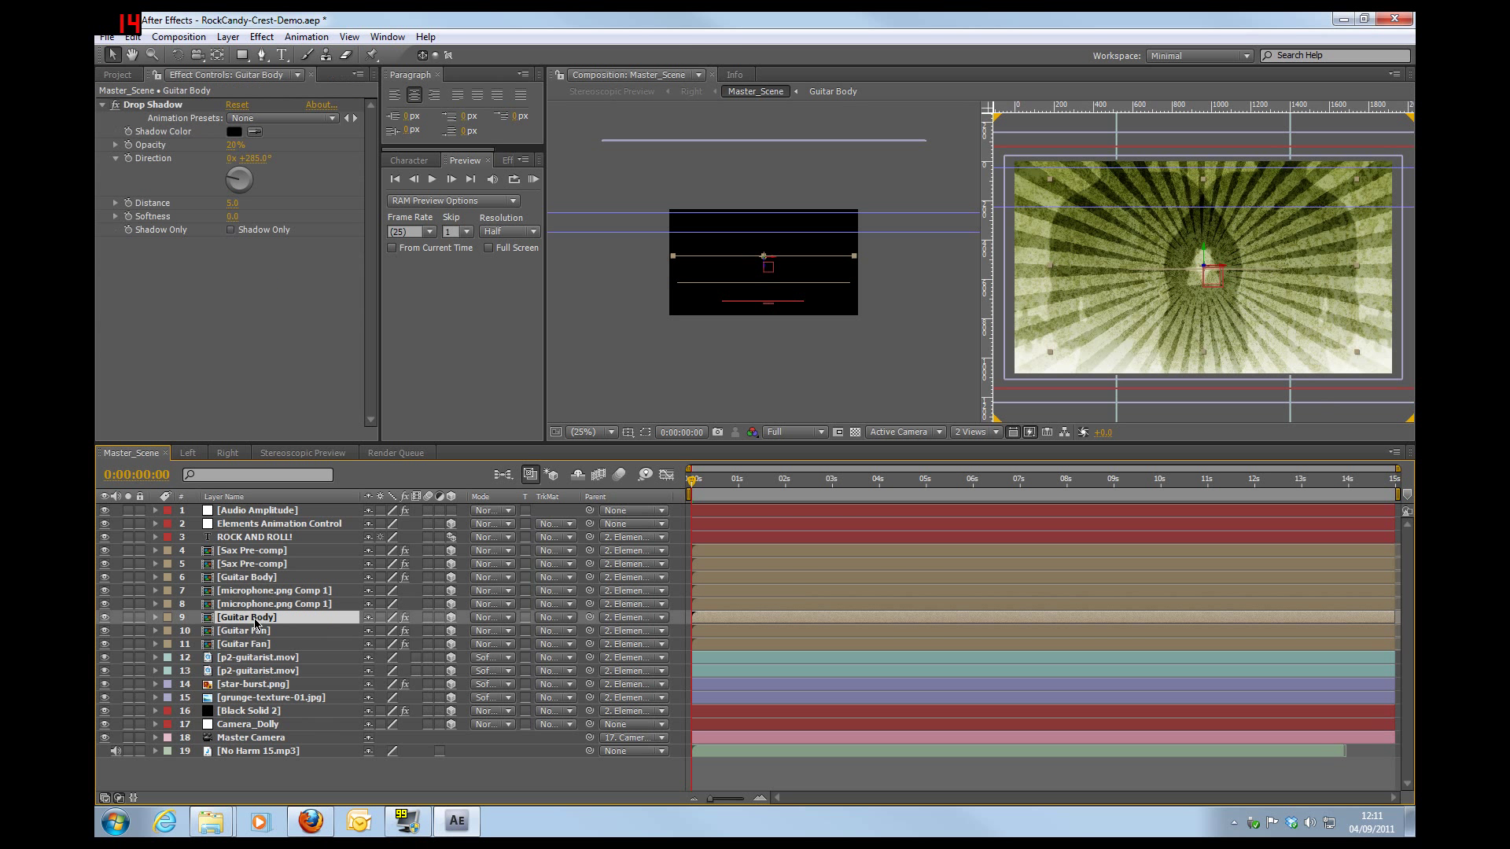
{"action": "left_click", "coordinate": [253, 633]}
{"action": "left_click", "coordinate": [253, 645]}
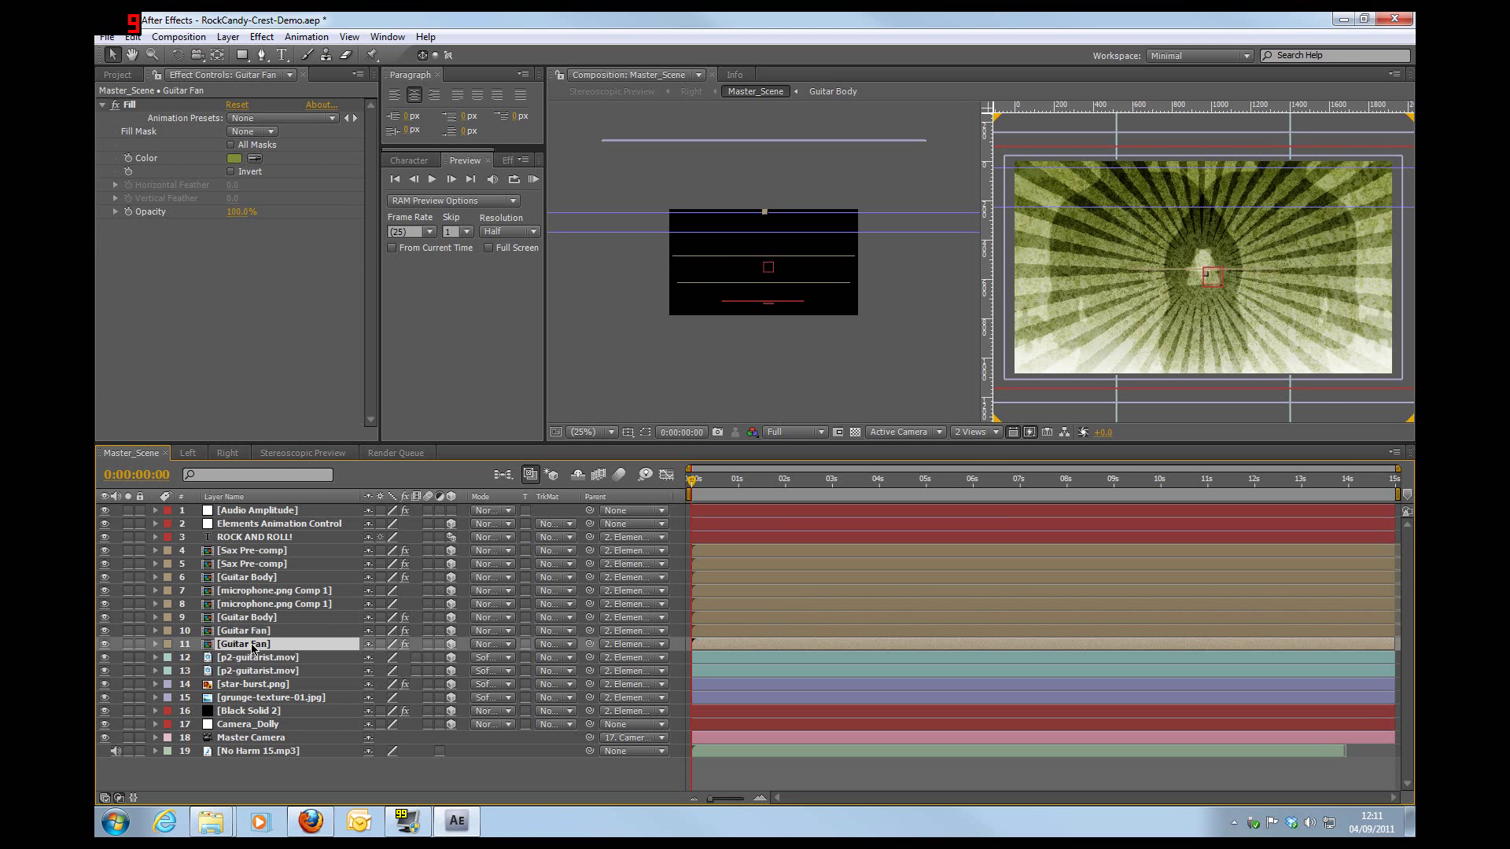
Step: Return the viewer to 1 View and move the time indicator to 0:00:05:01
{"action": "left_click", "coordinate": [975, 432]}
{"action": "left_click", "coordinate": [1000, 450]}
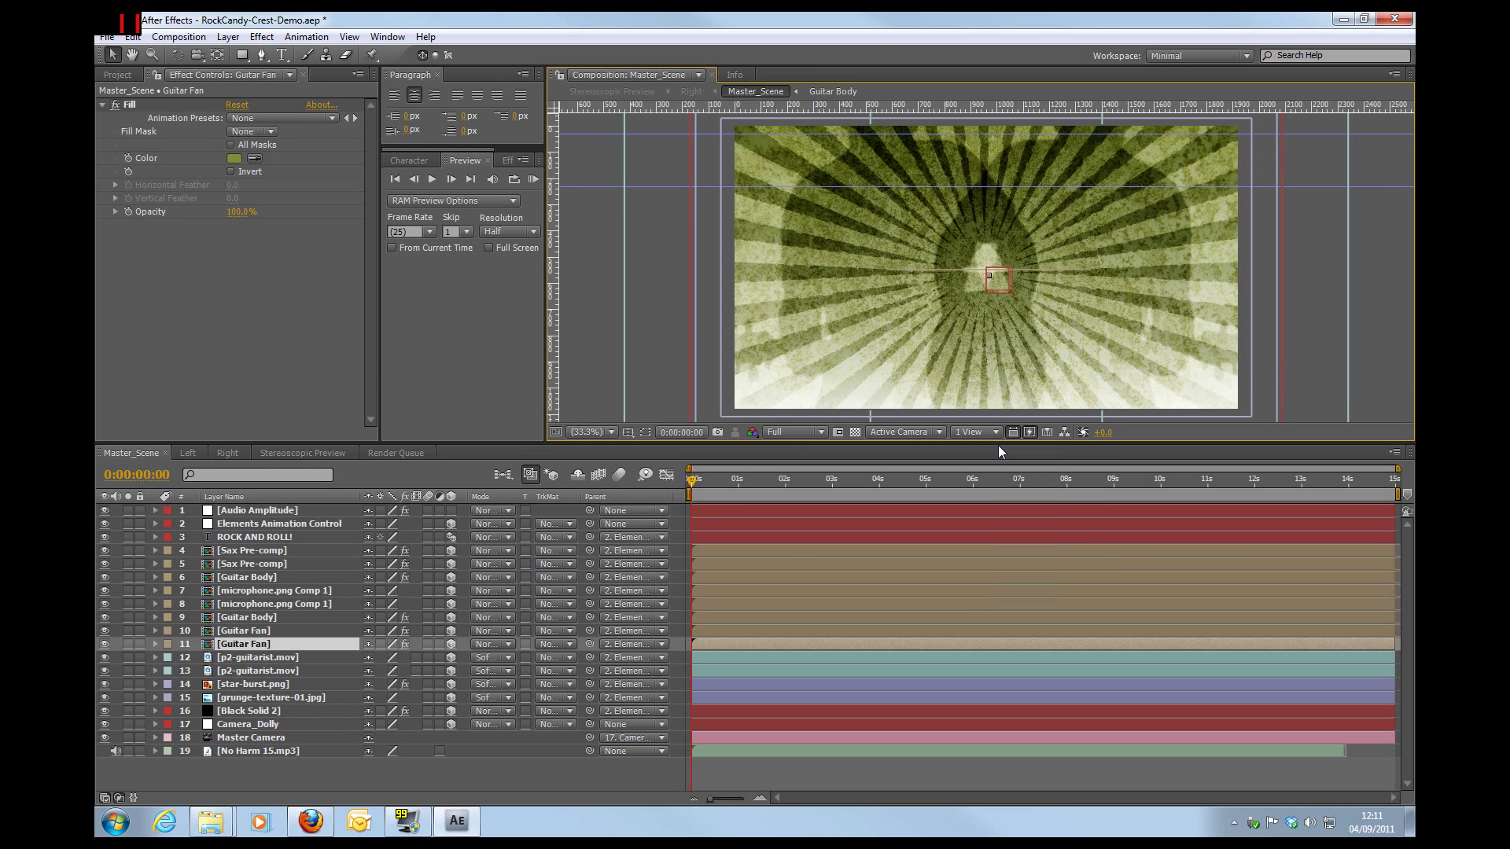
{"action": "left_click_drag", "start_coordinate": [665, 451], "coordinate": [695, 459]}
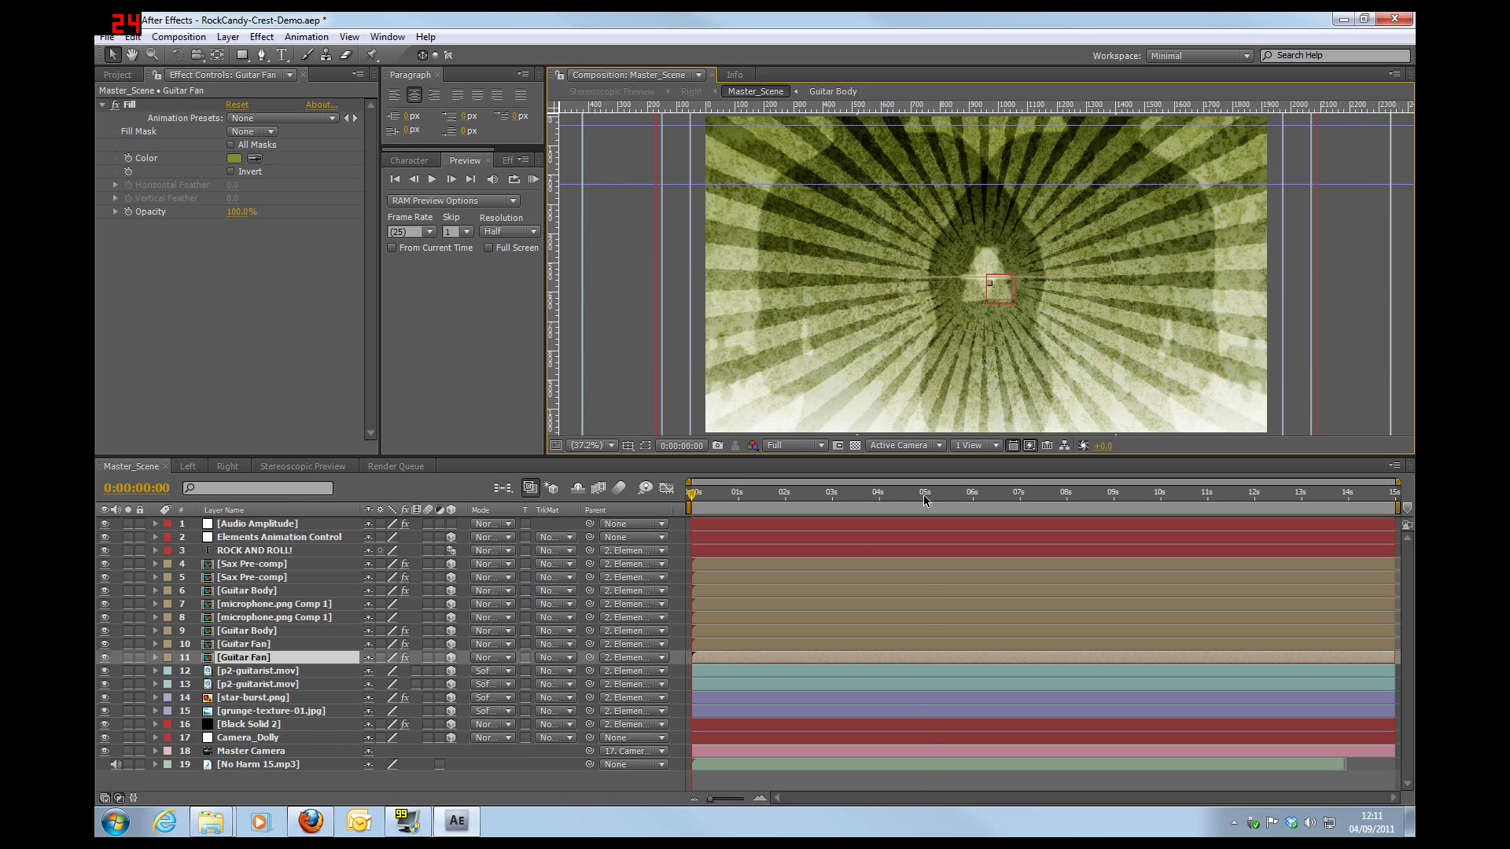
{"action": "left_click", "coordinate": [928, 493]}
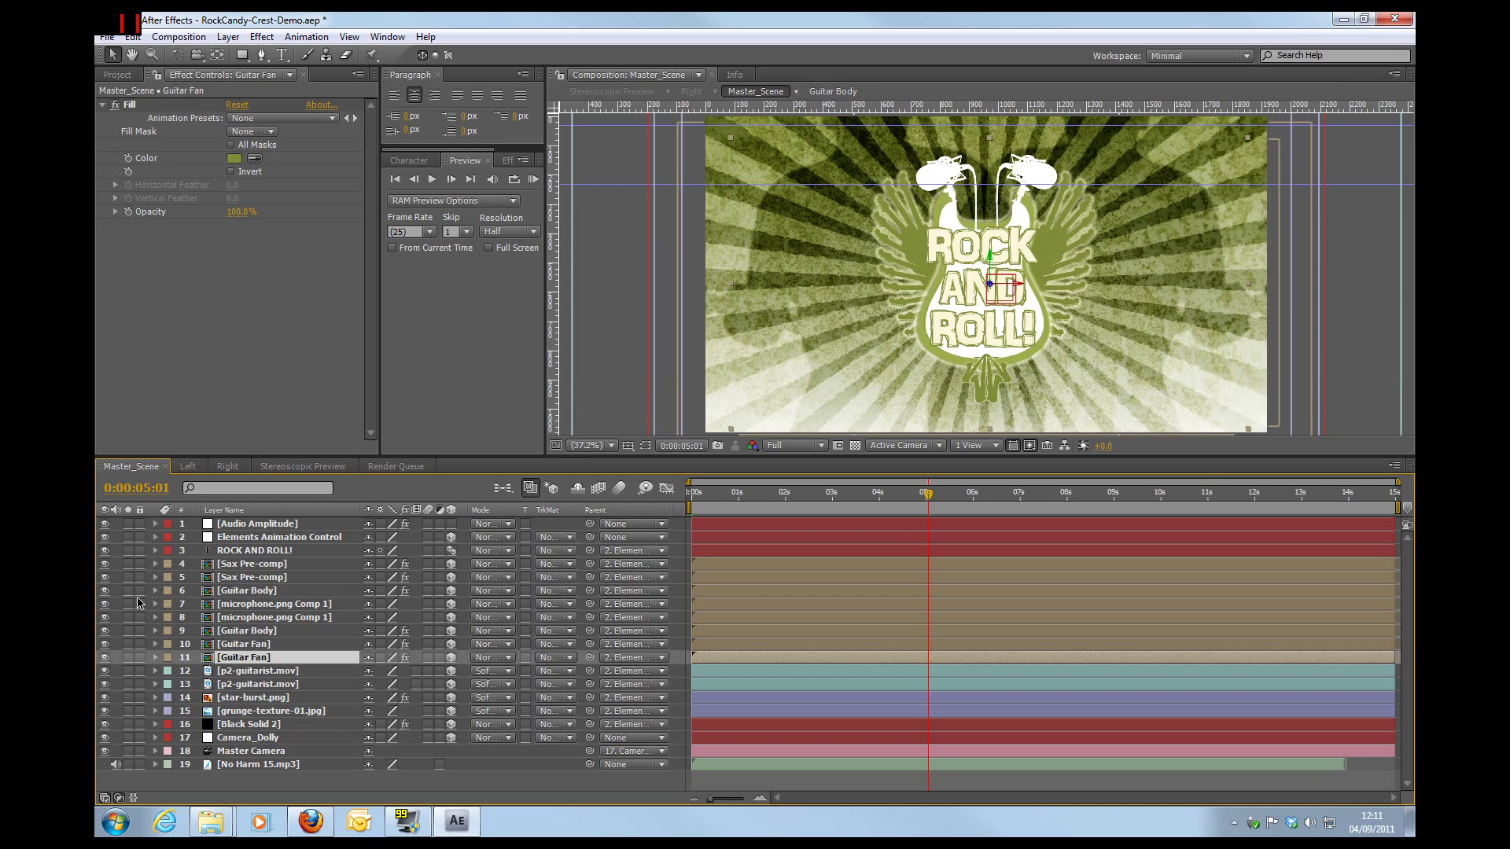
Step: Replace the crest's ROCK AND ROLL! title text with MY NEW TEXT!
{"action": "double_click", "coordinate": [257, 551]}
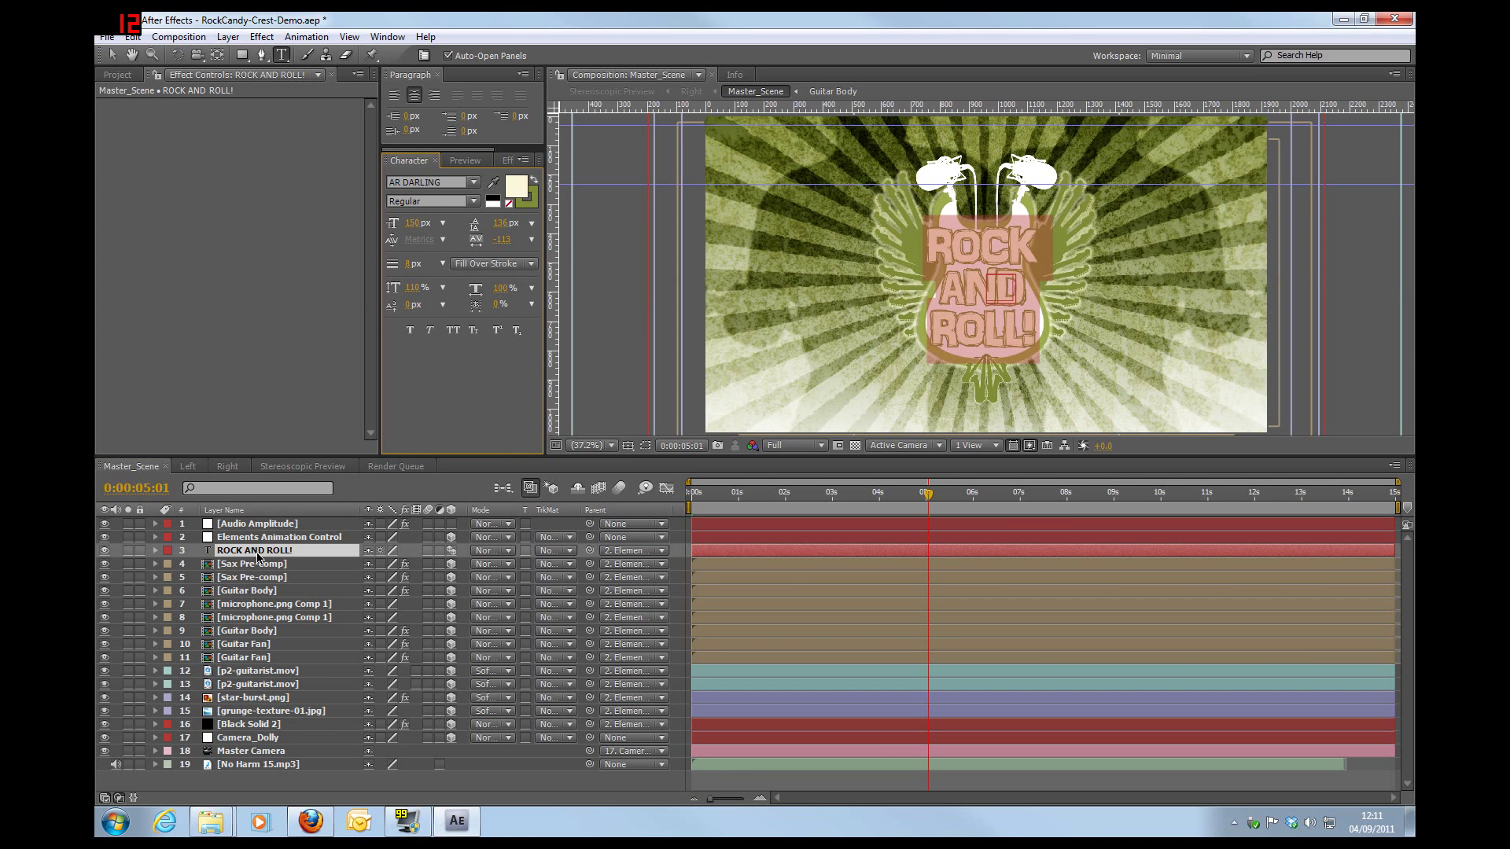
{"action": "key", "text": "Up"}
{"action": "key", "text": "Right"}
{"action": "key", "text": "Down"}
{"action": "key", "text": "Right"}
{"action": "key", "text": "Right"}
{"action": "key", "text": "Down"}
{"action": "key", "text": "Right"}
{"action": "key", "text": "Right"}
{"action": "key", "text": "Right"}
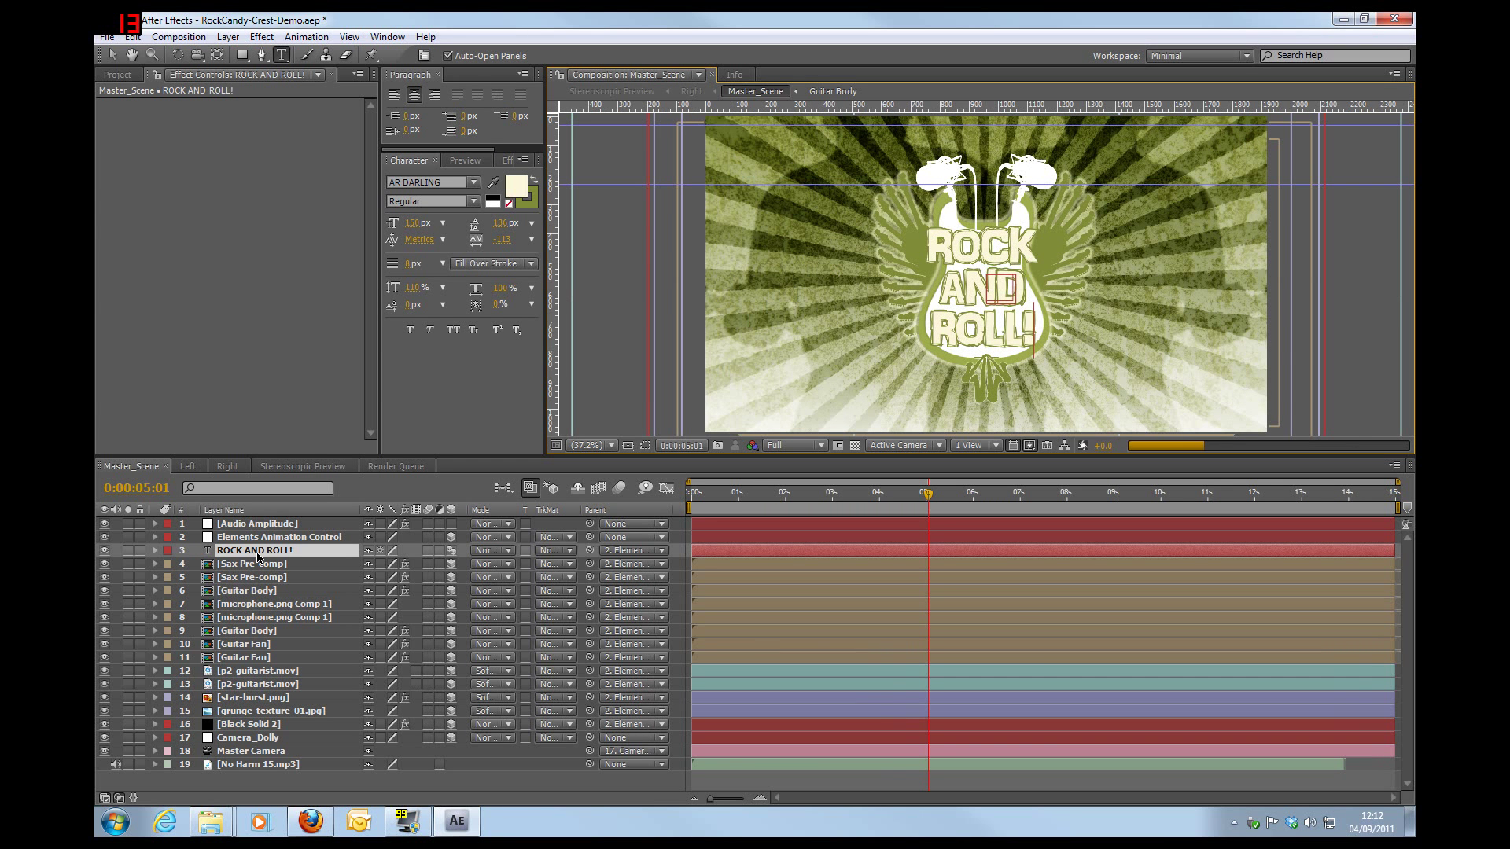
{"action": "key", "text": "ctrl+a"}
{"action": "type", "text": "MY NEW TEXT!"}
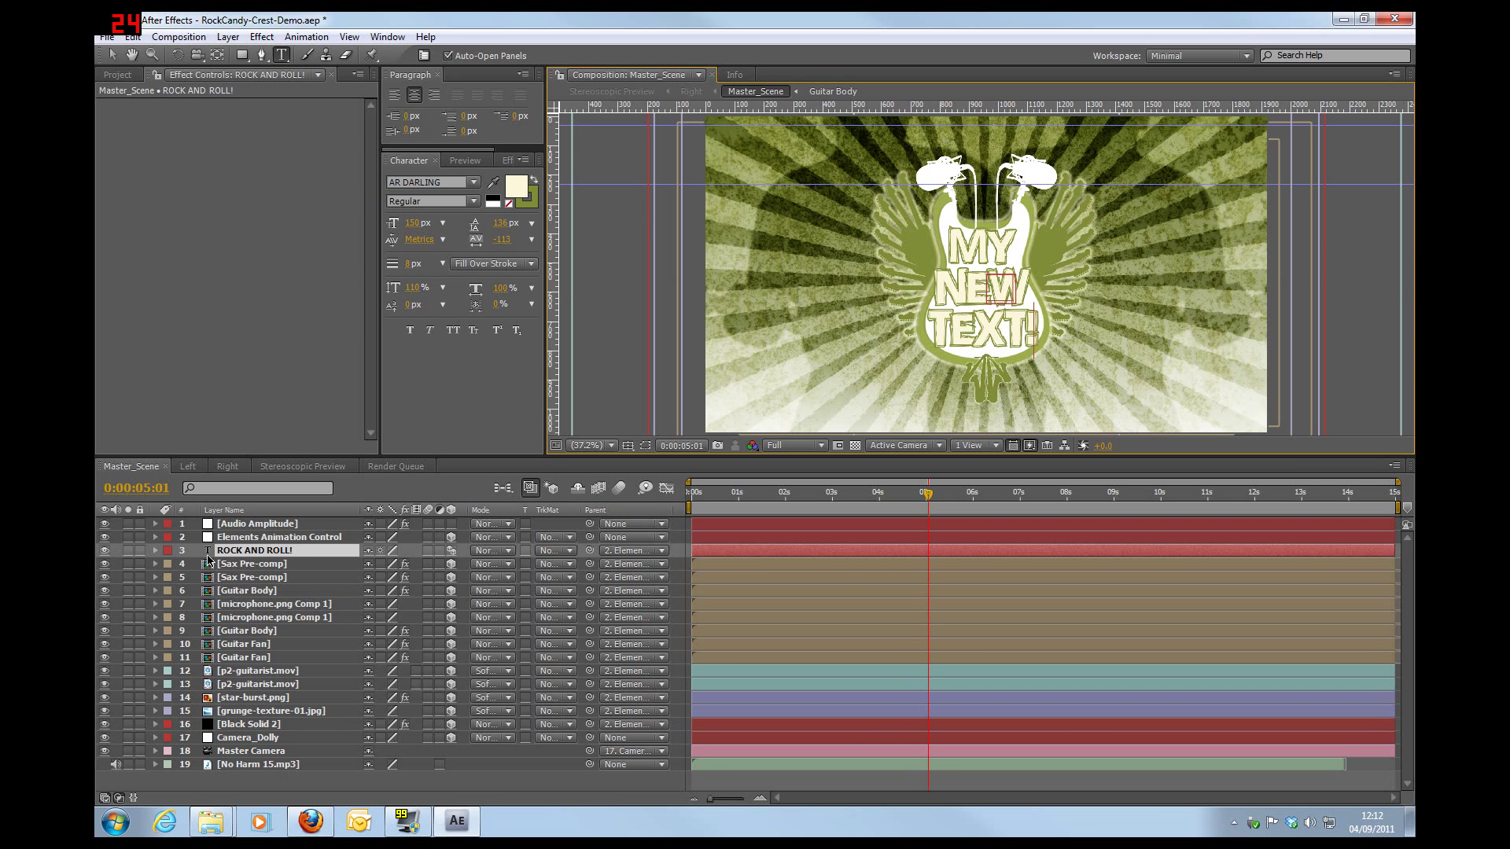
{"action": "key", "text": "ctrl+shift+a"}
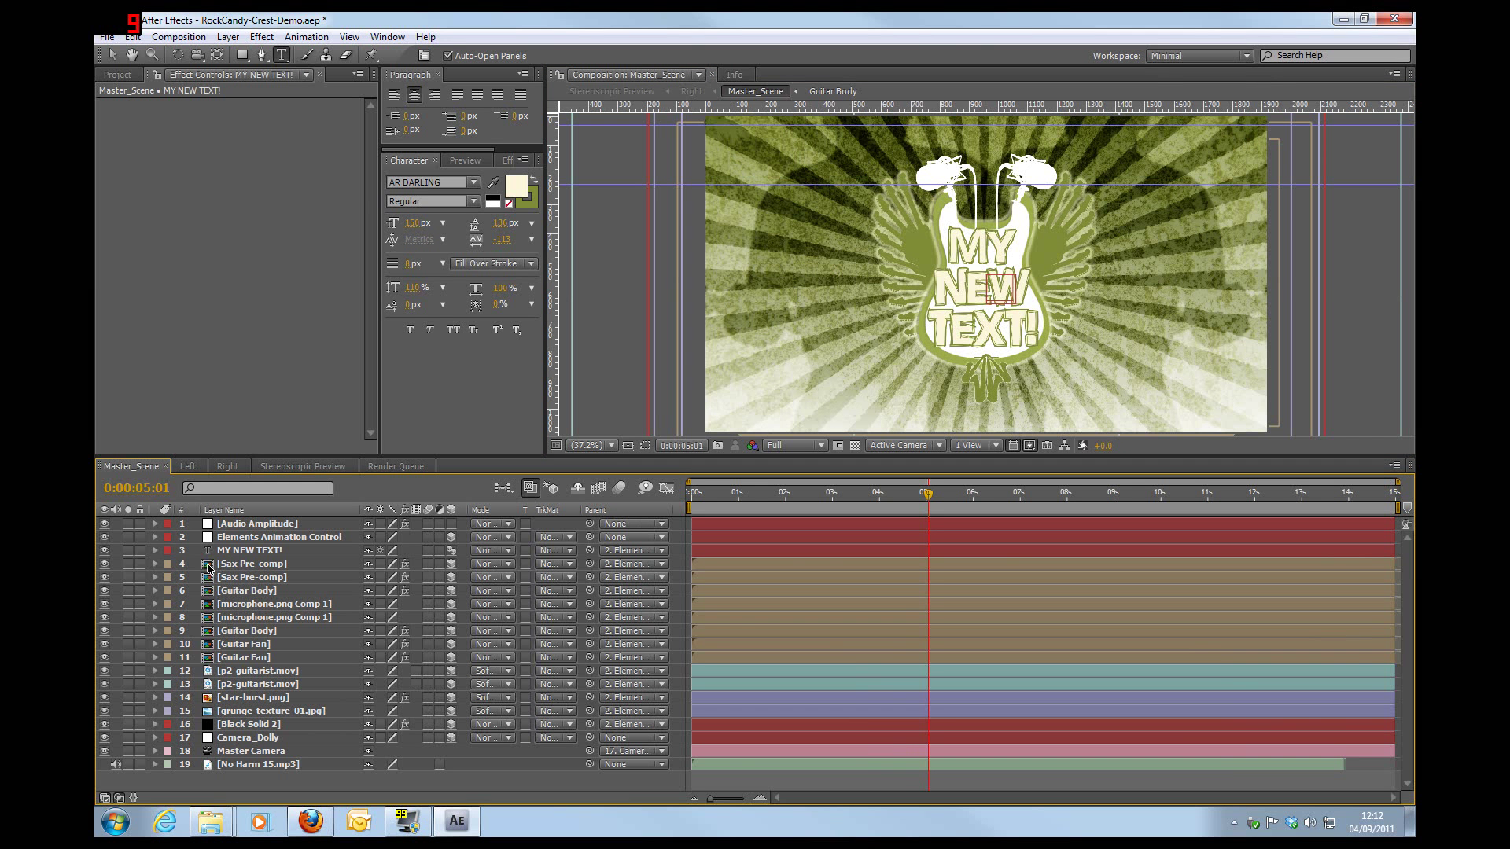
Step: Inspect the Sax Pre-comp effects, then star-burst.png's Roughen Edges (Rusty edge, Border 8.00)
{"action": "left_click", "coordinate": [209, 564]}
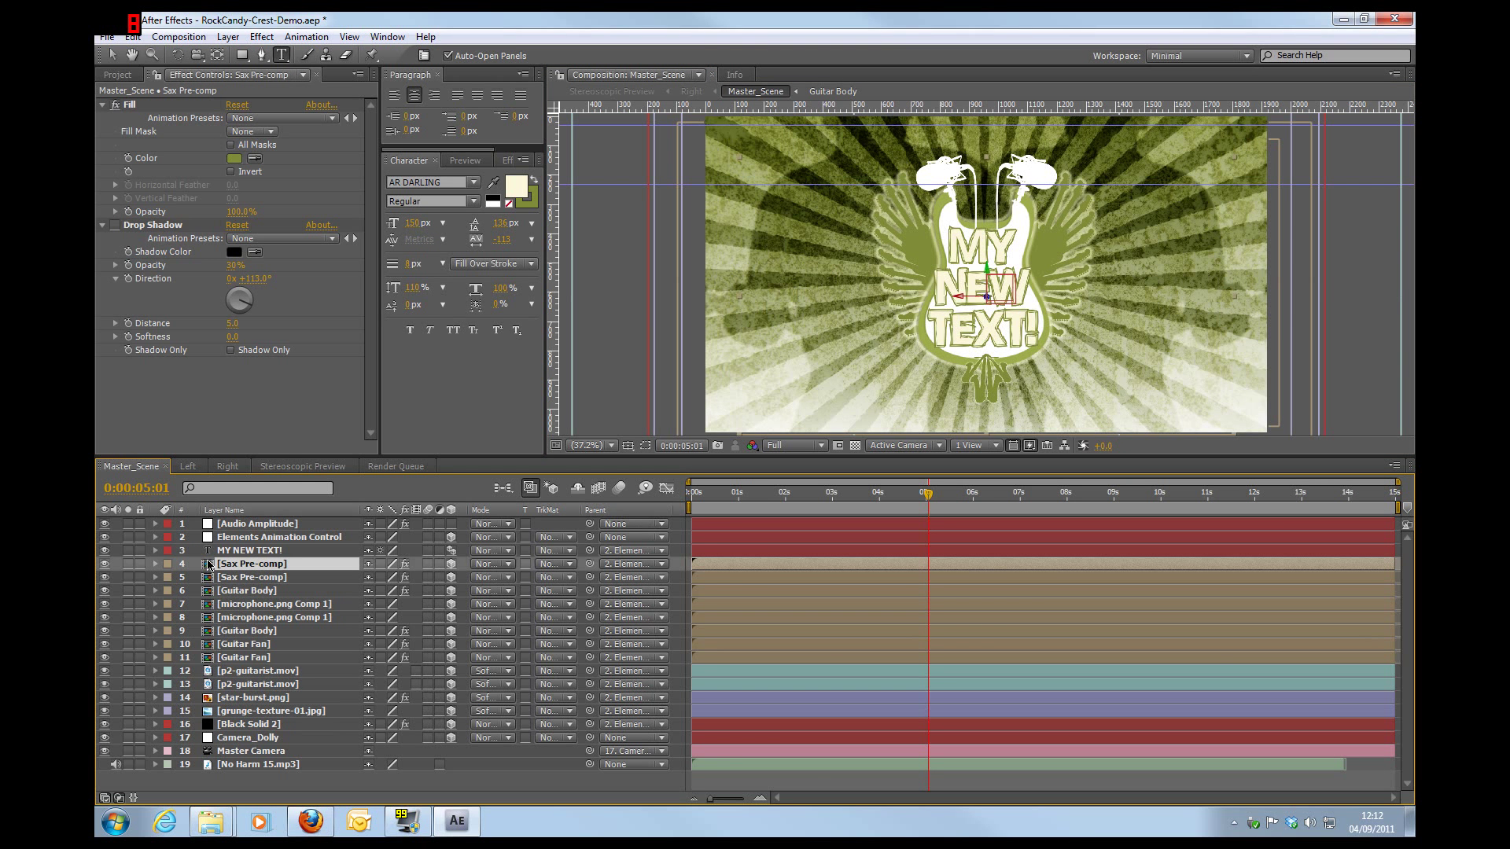
{"action": "left_click", "coordinate": [209, 700]}
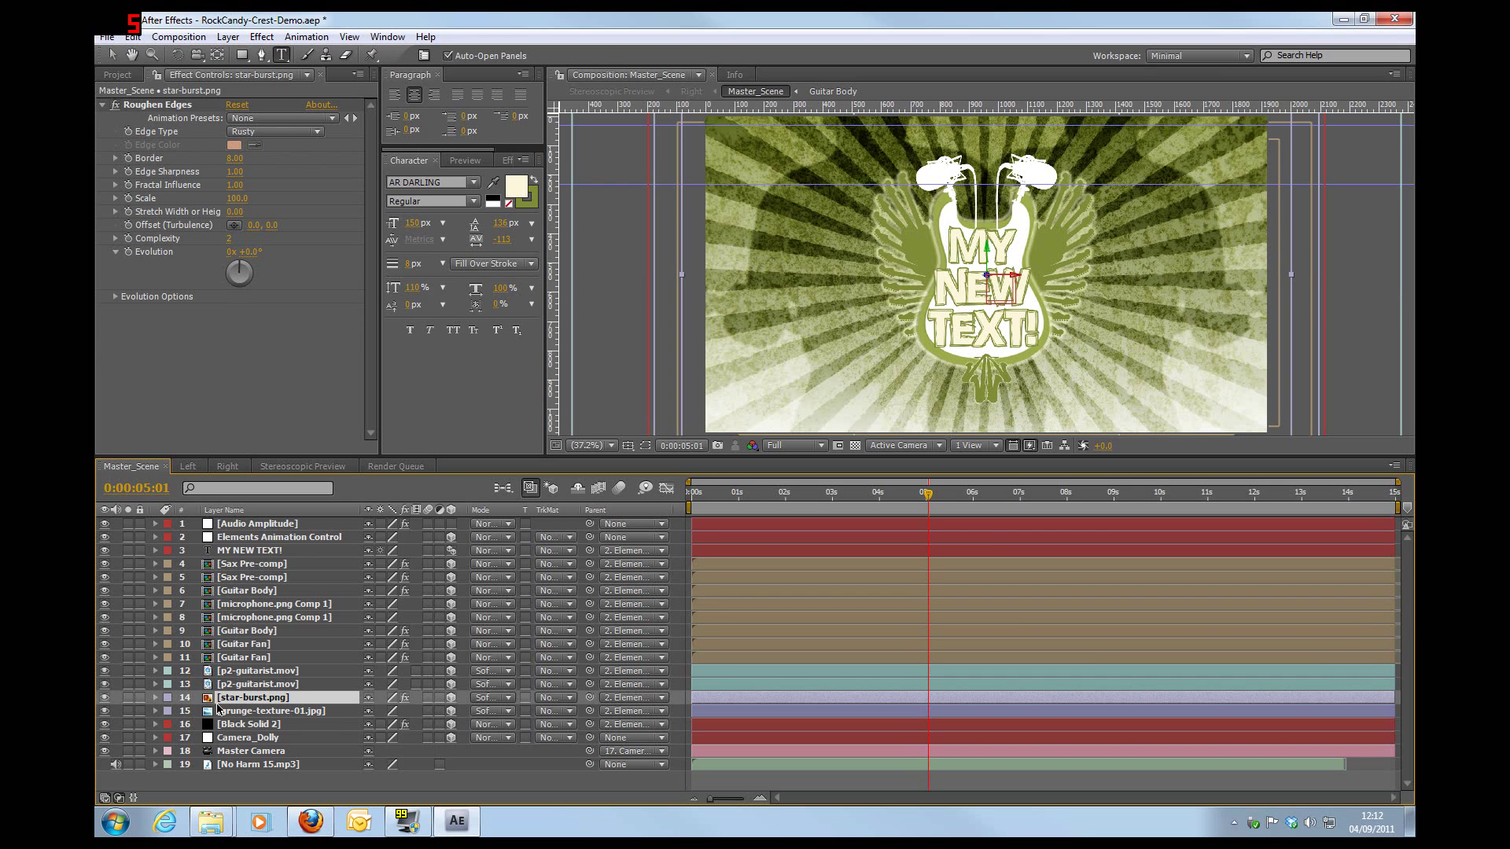
{"action": "left_click", "coordinate": [116, 107]}
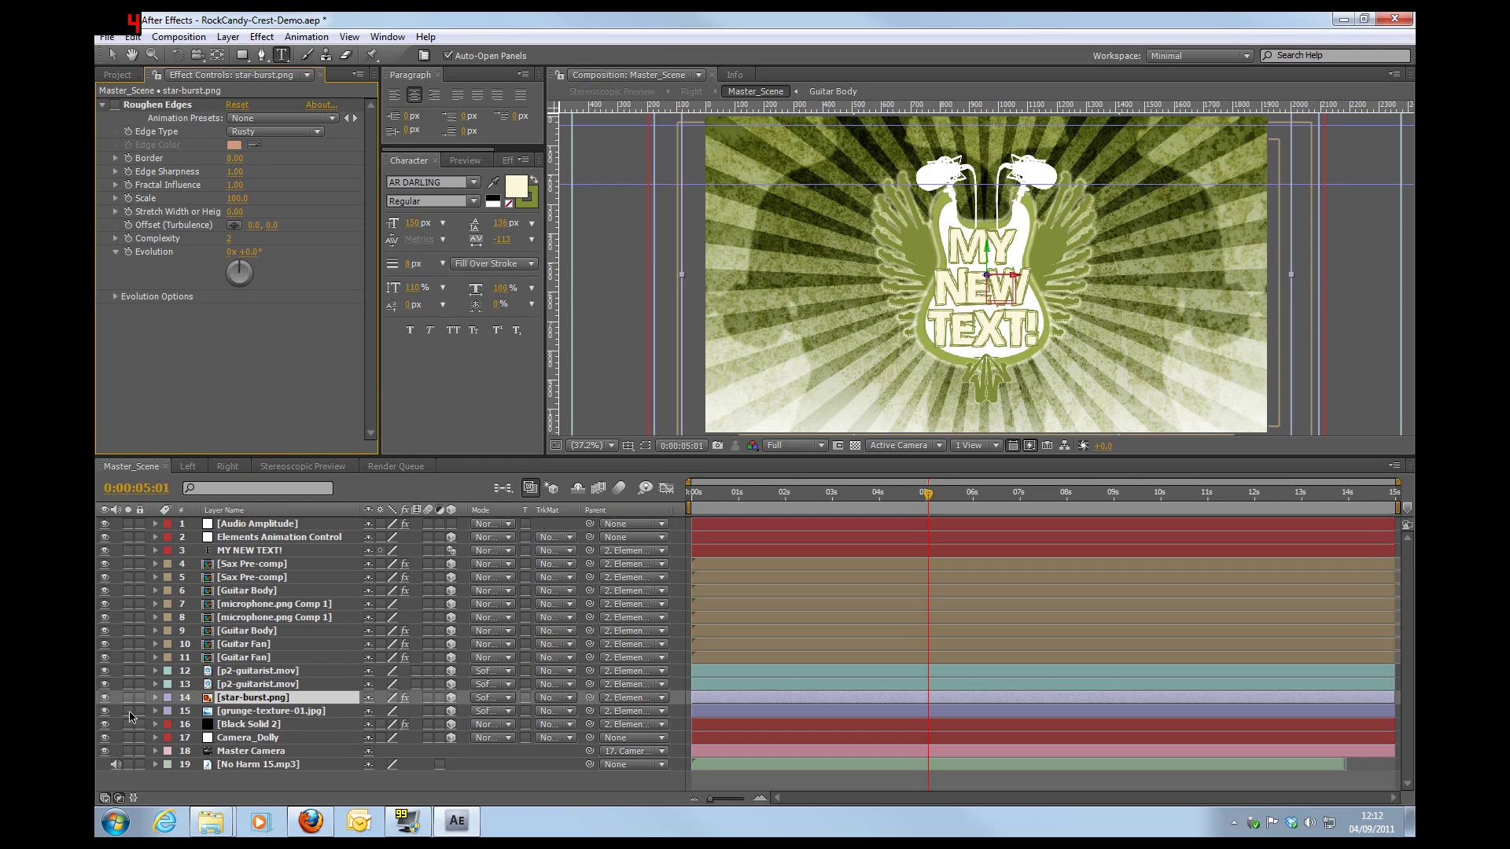
{"action": "left_click", "coordinate": [105, 711]}
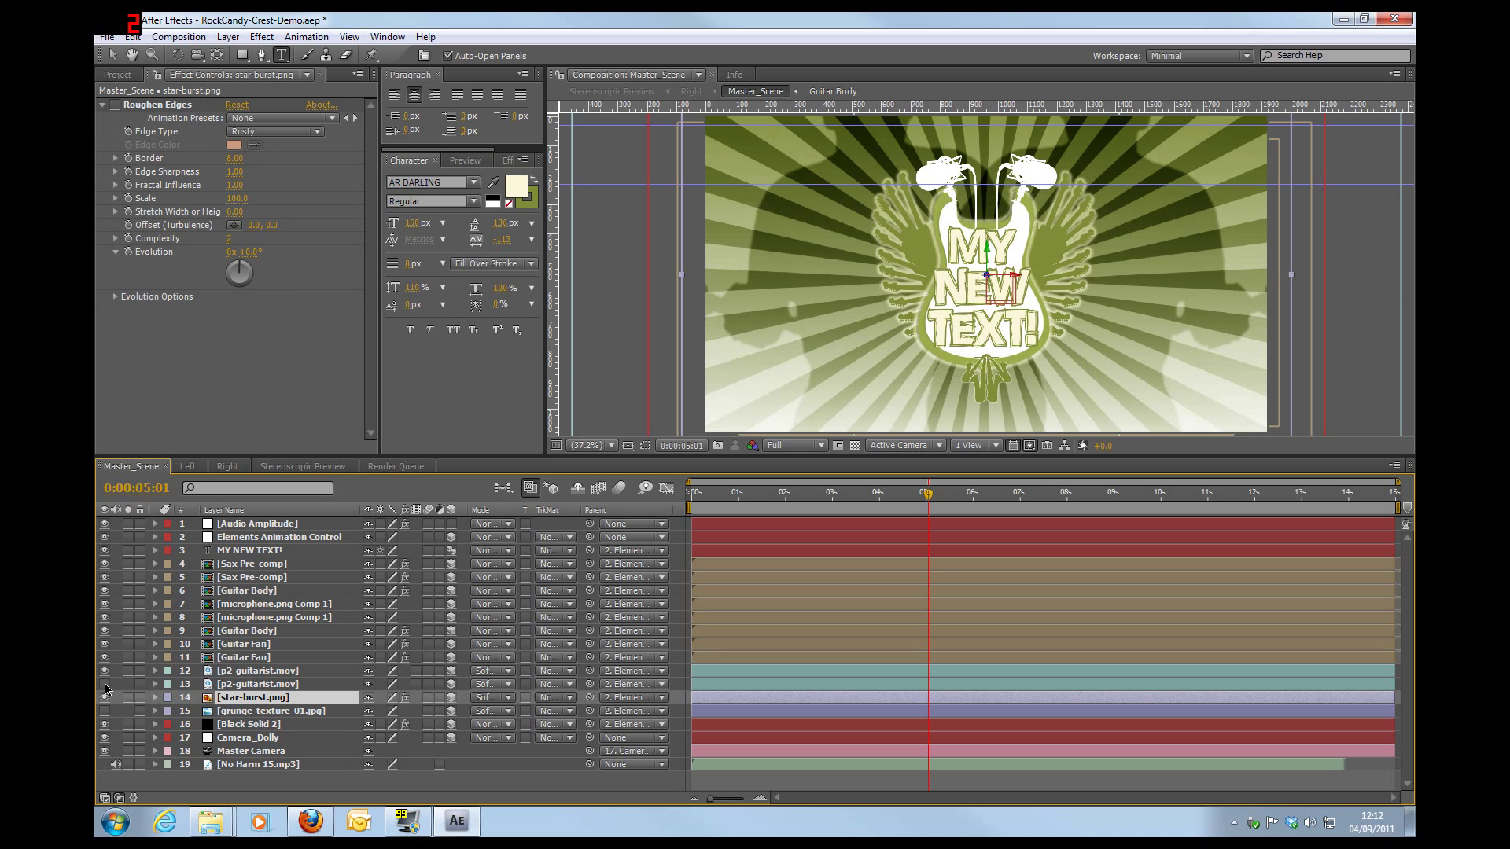
{"action": "left_click_drag", "start_coordinate": [106, 685], "coordinate": [104, 673]}
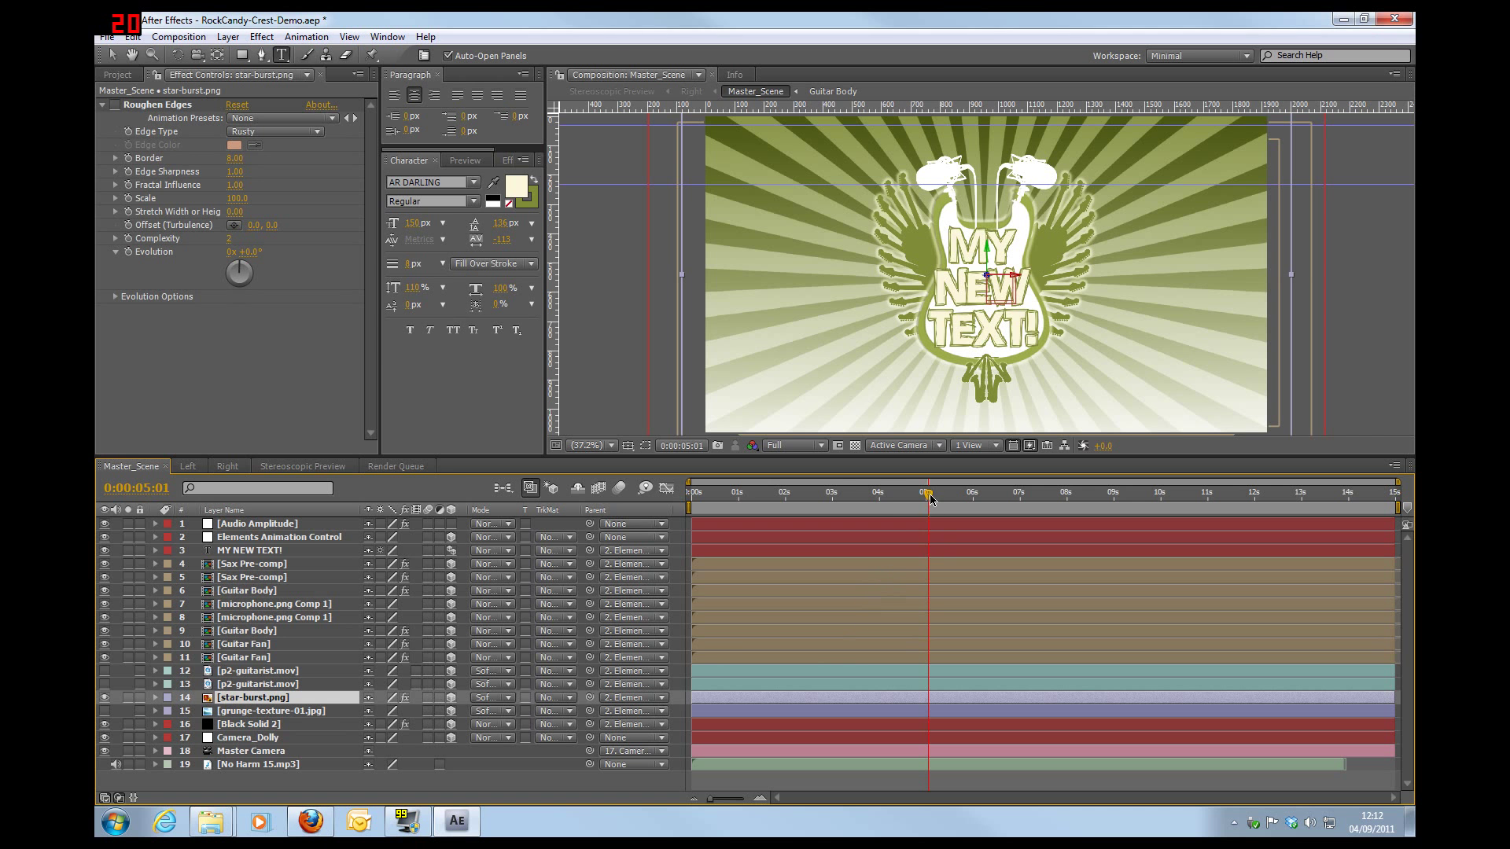
{"action": "mouse_move", "coordinate": [930, 494]}
{"action": "left_mouse_down"}
{"action": "mouse_move", "coordinate": [874, 493]}
{"action": "mouse_move", "coordinate": [928, 498]}
{"action": "left_mouse_up"}
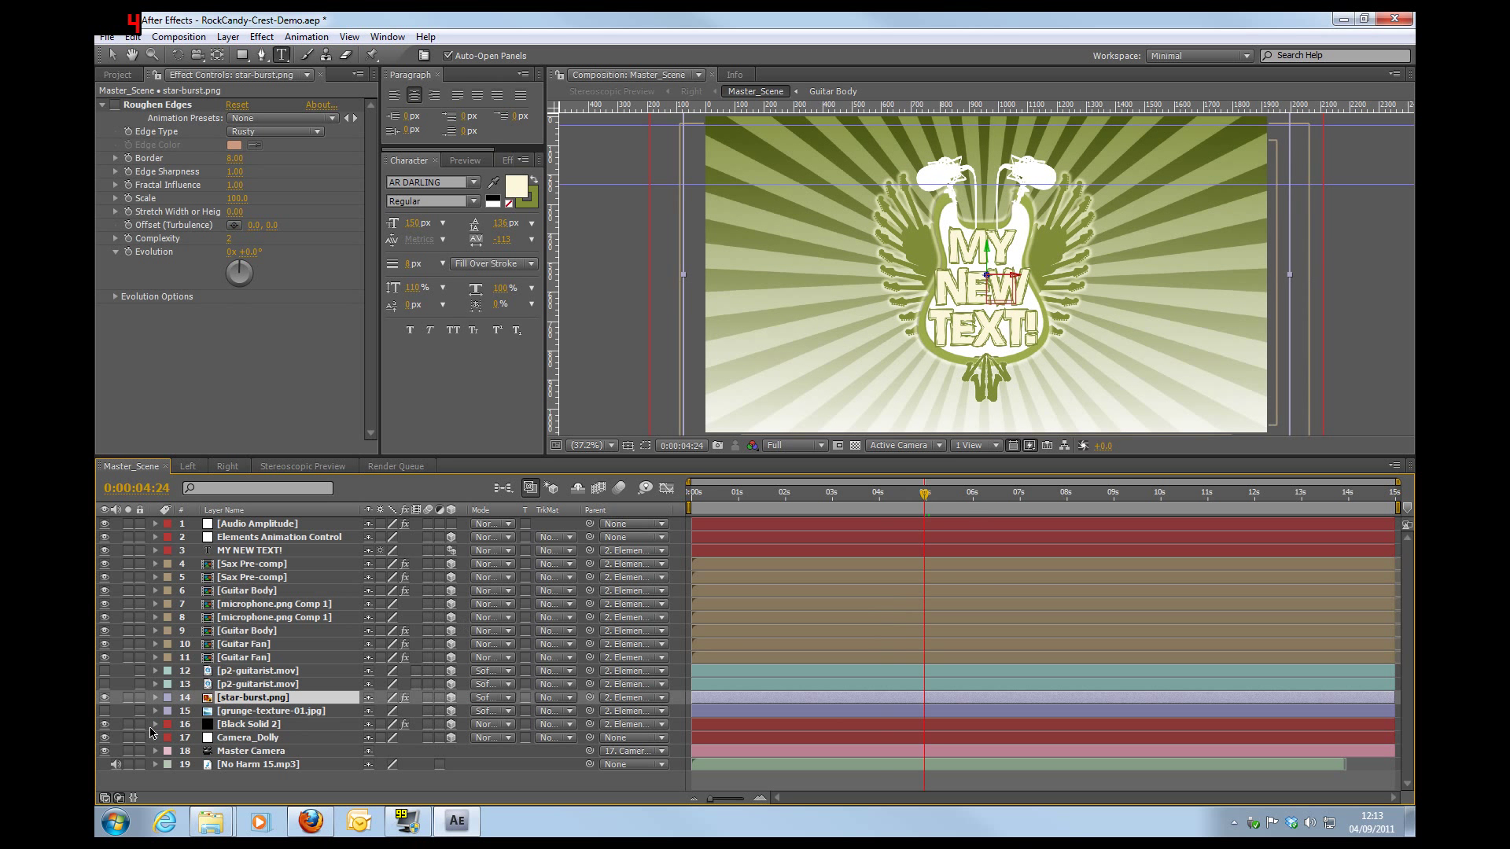
{"action": "left_click", "coordinate": [104, 671]}
{"action": "left_click", "coordinate": [104, 684]}
{"action": "left_click", "coordinate": [105, 711]}
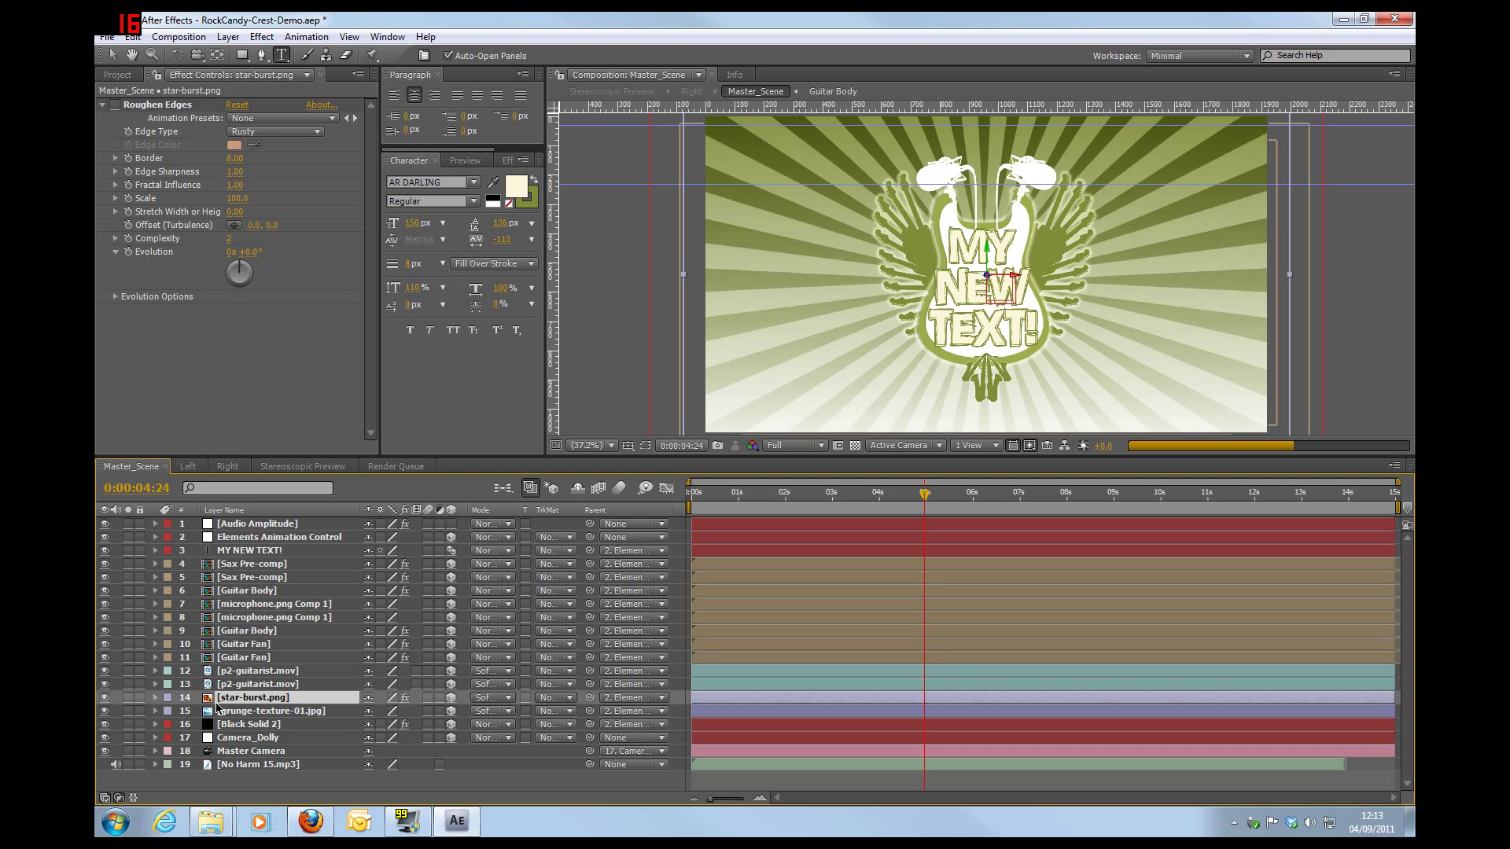
{"action": "left_click", "coordinate": [116, 107]}
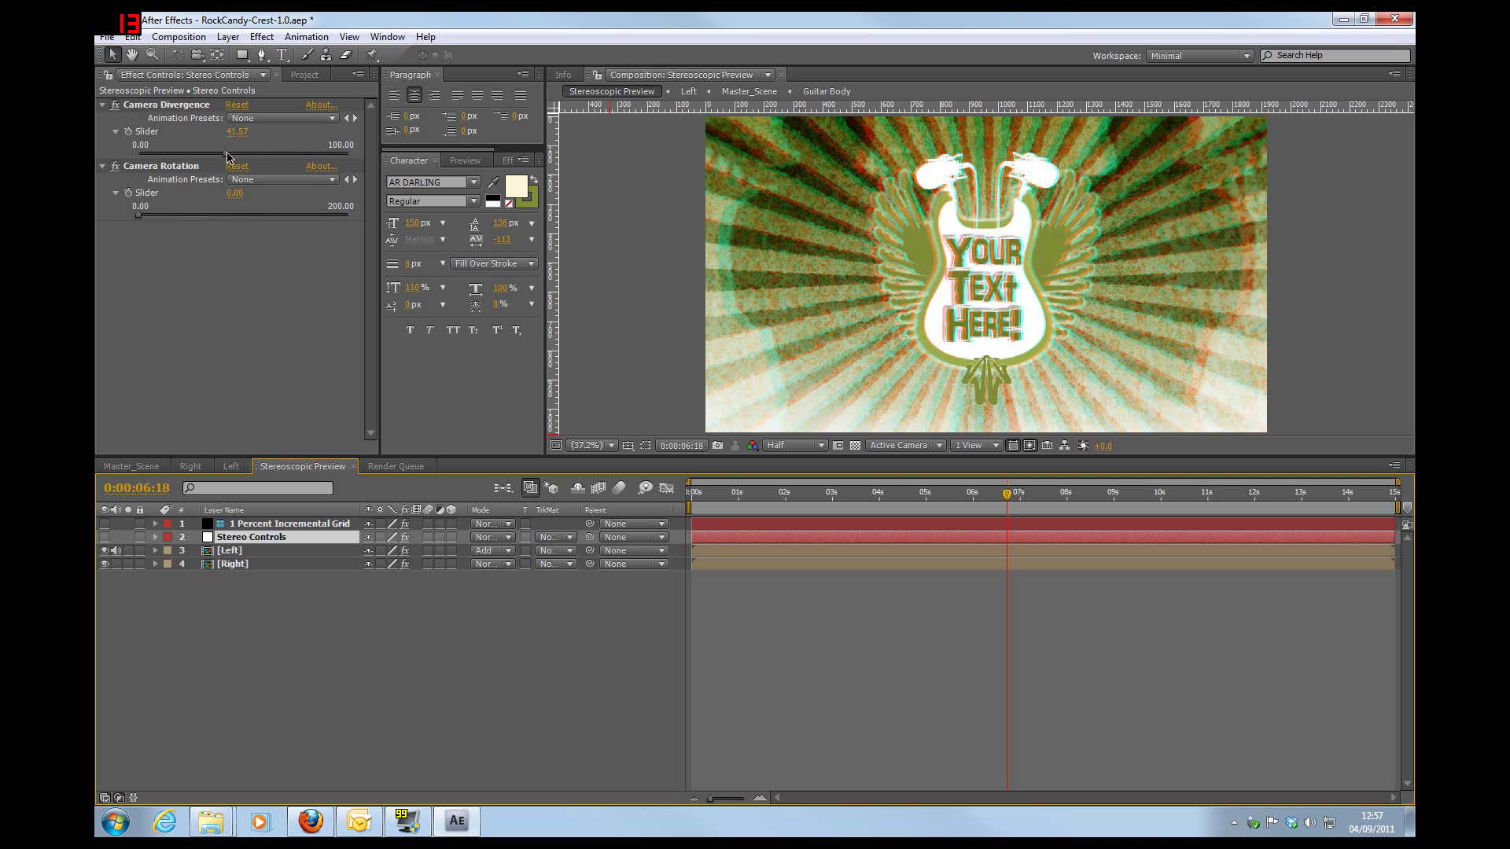
Step: Set Stereo Controls Camera Divergence to 50.56 and Camera Rotation to 65.92
{"action": "left_click_drag", "start_coordinate": [227, 156], "coordinate": [245, 157]}
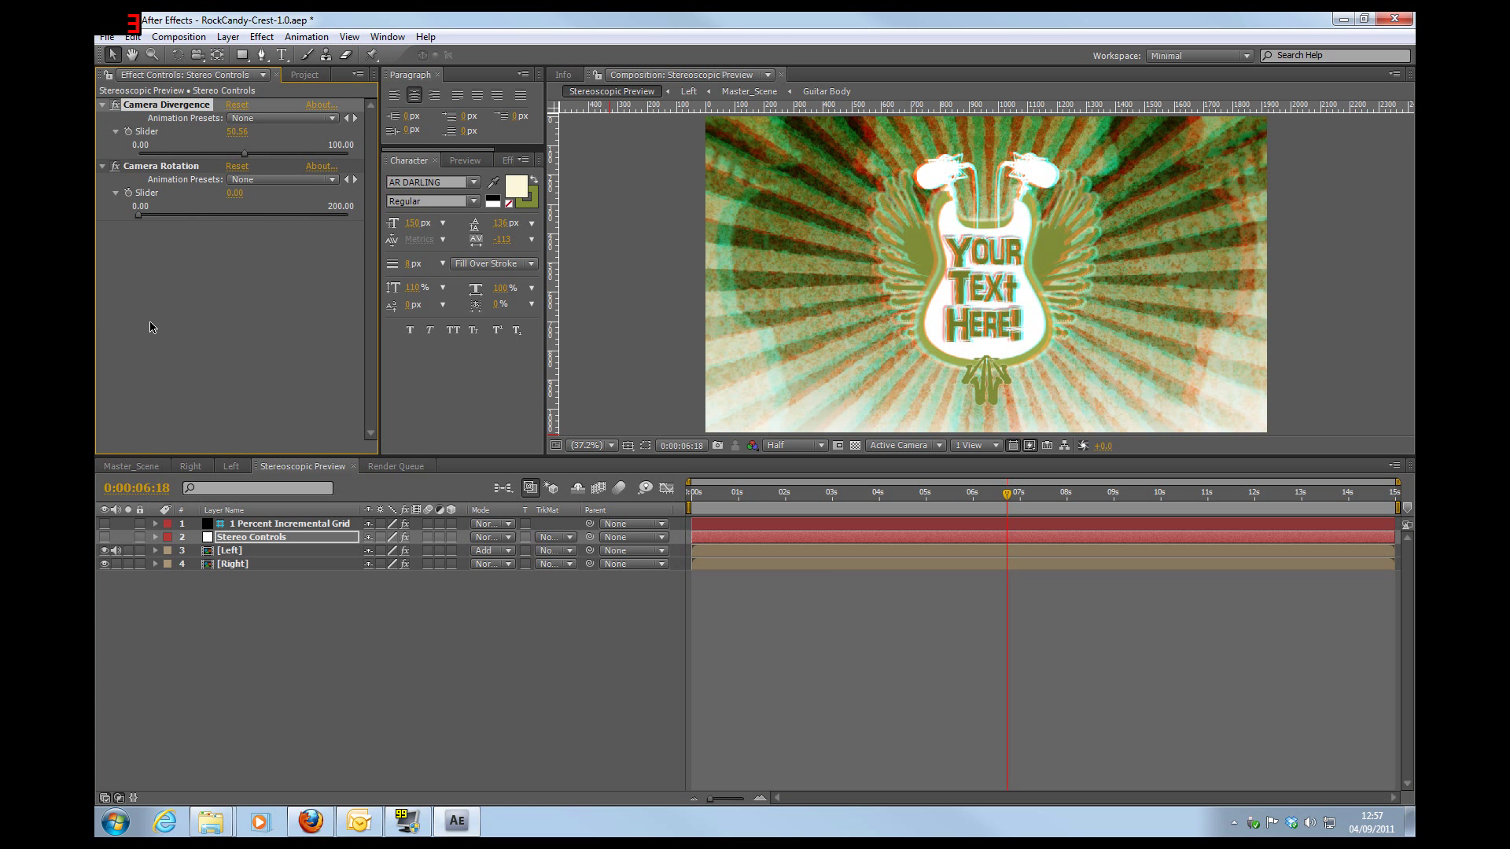
{"action": "left_click_drag", "start_coordinate": [138, 216], "coordinate": [139, 216]}
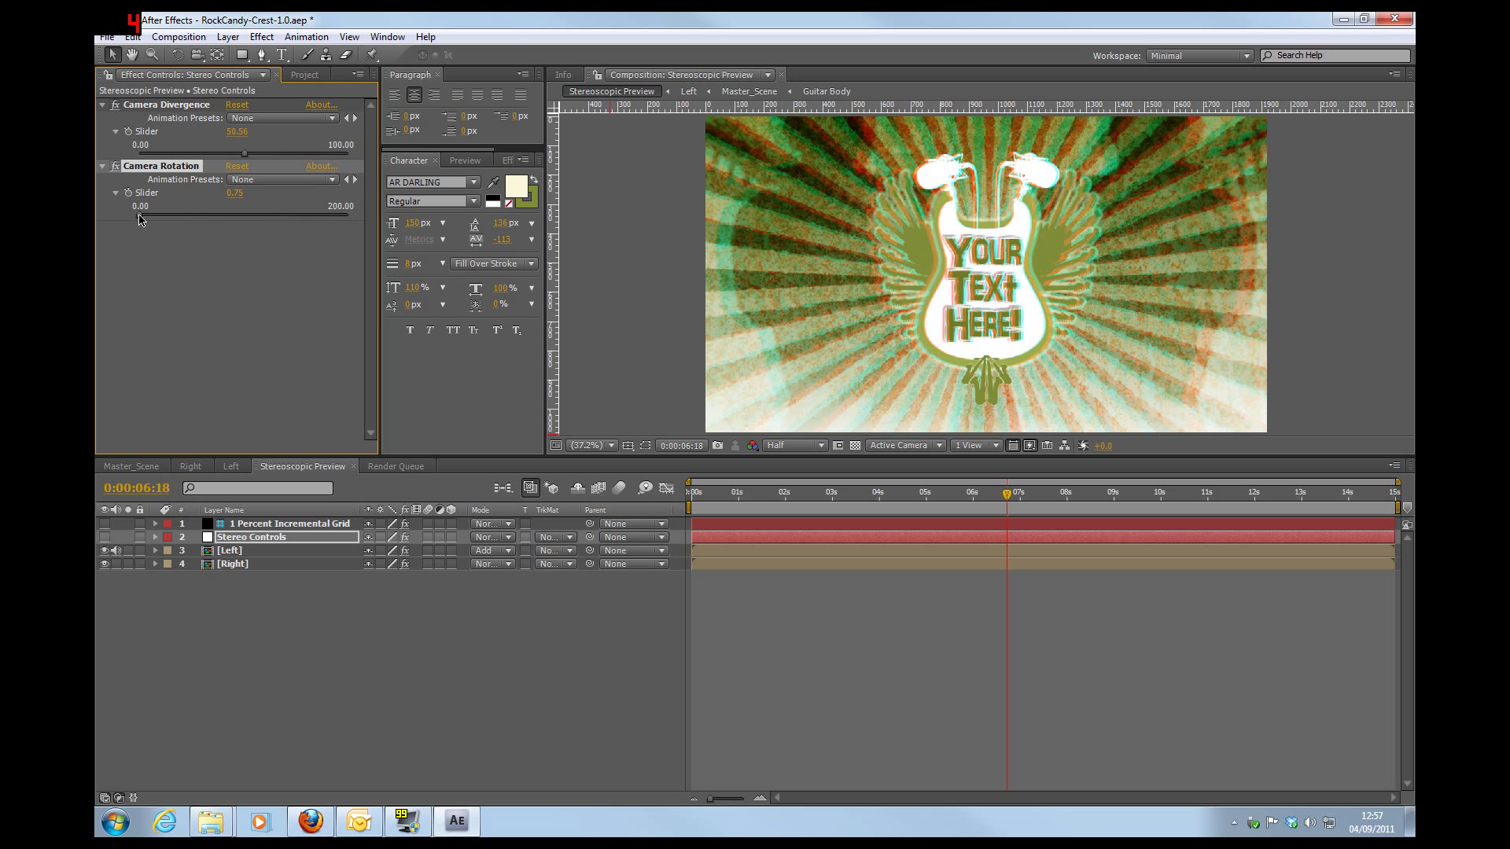
{"action": "left_click_drag", "start_coordinate": [138, 219], "coordinate": [153, 219]}
{"action": "left_click_drag", "start_coordinate": [153, 219], "coordinate": [209, 221]}
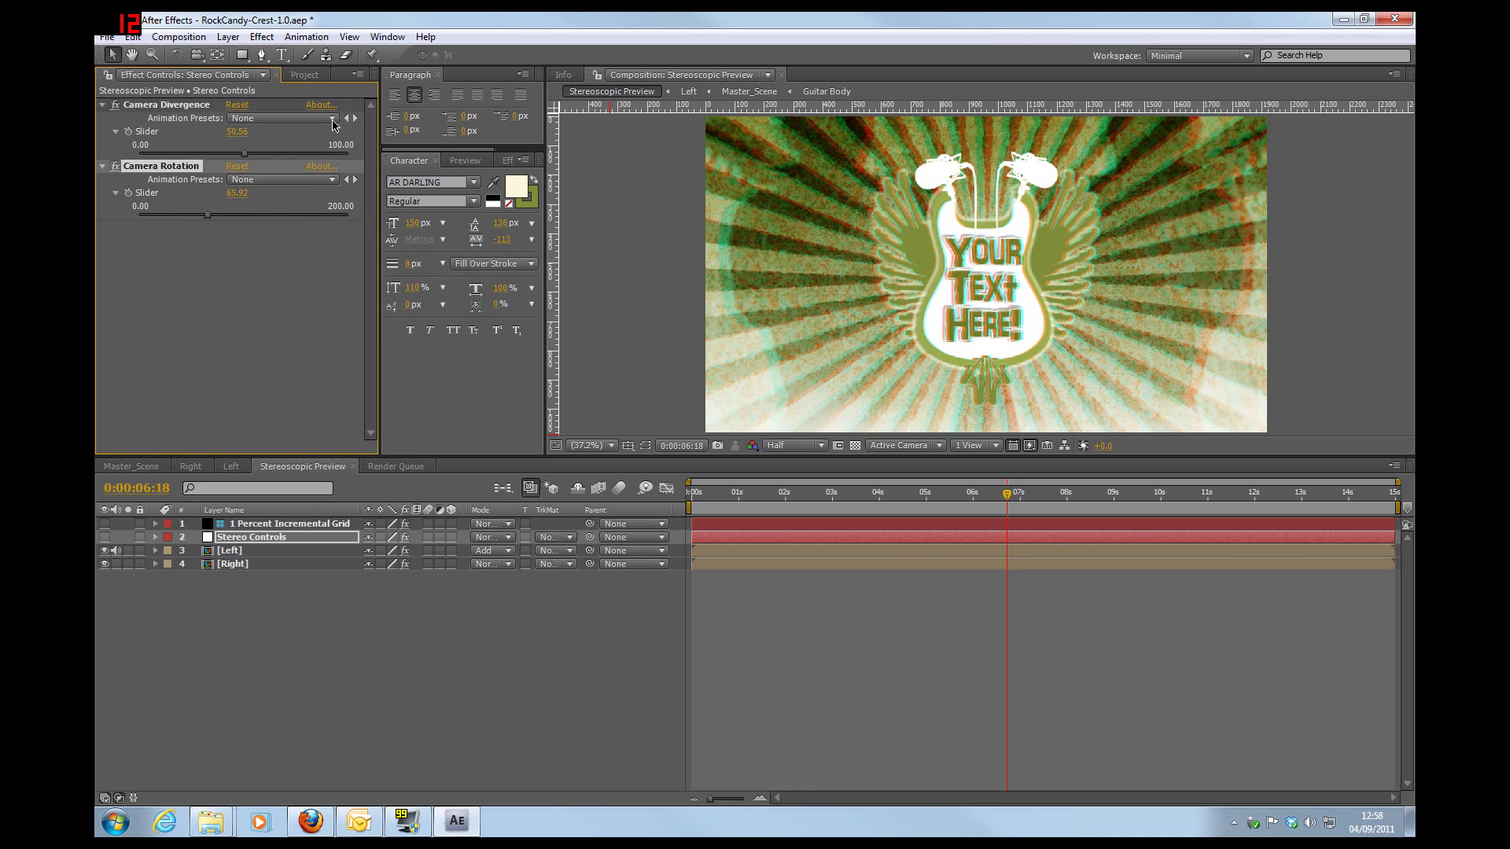
Step: Expand Render Comps in the Project panel and check the YouTube Render and TriDef Render comps
{"action": "left_click", "coordinate": [306, 75]}
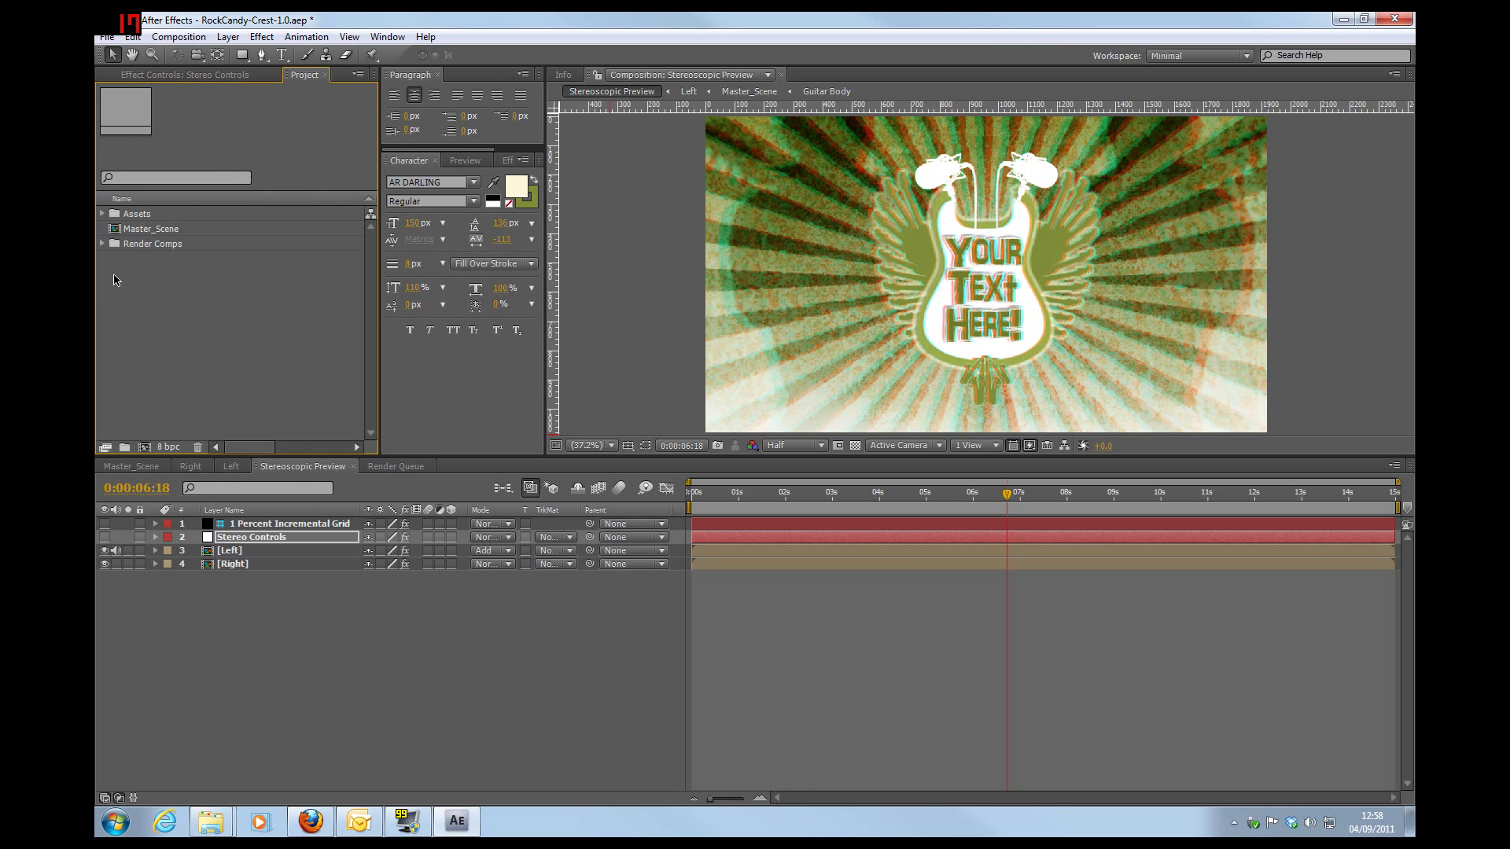
{"action": "left_click", "coordinate": [103, 244]}
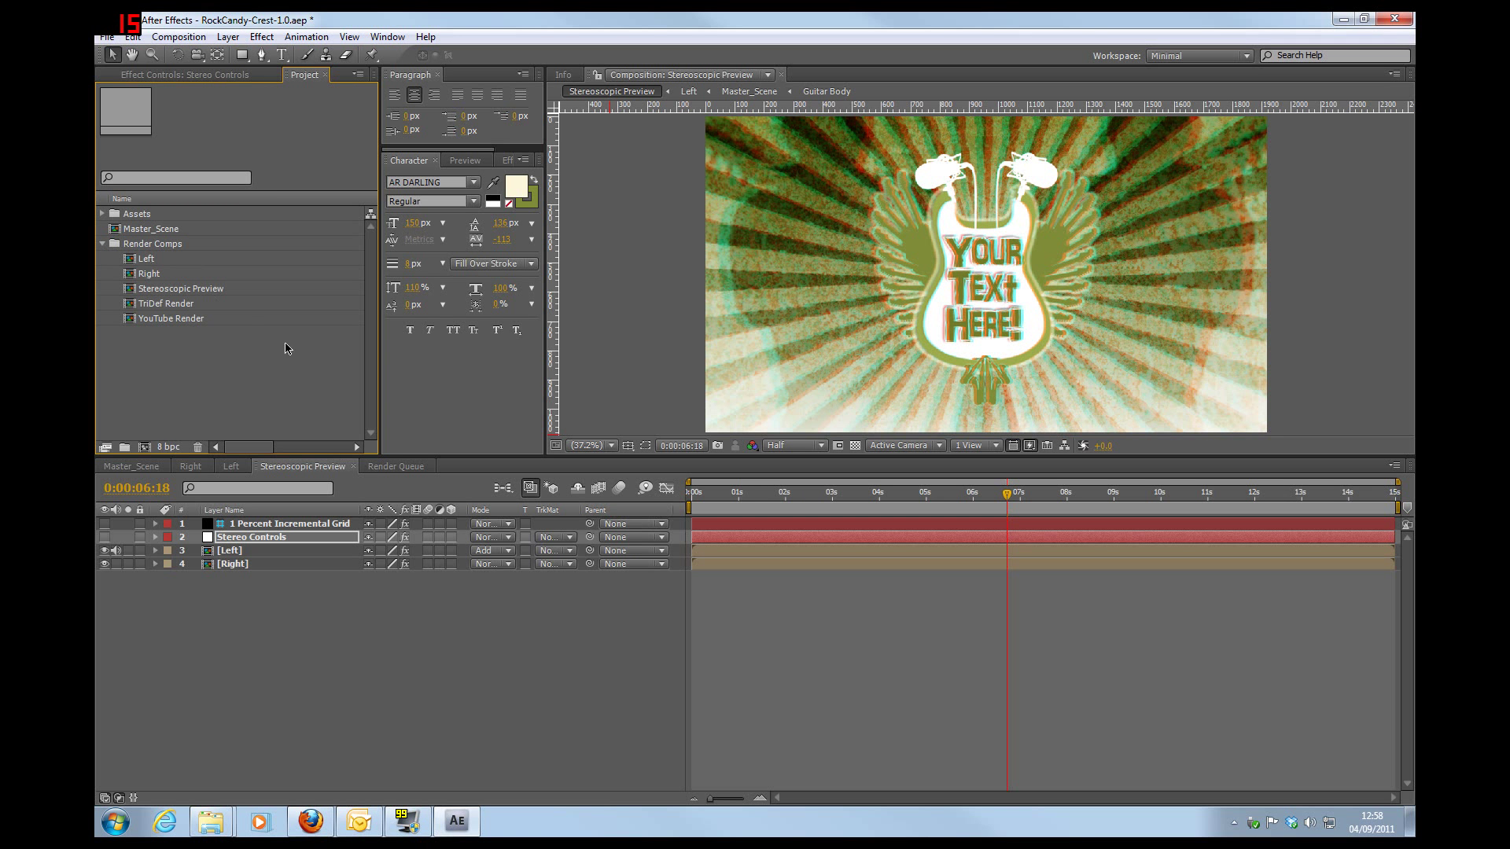
{"action": "left_click", "coordinate": [131, 320]}
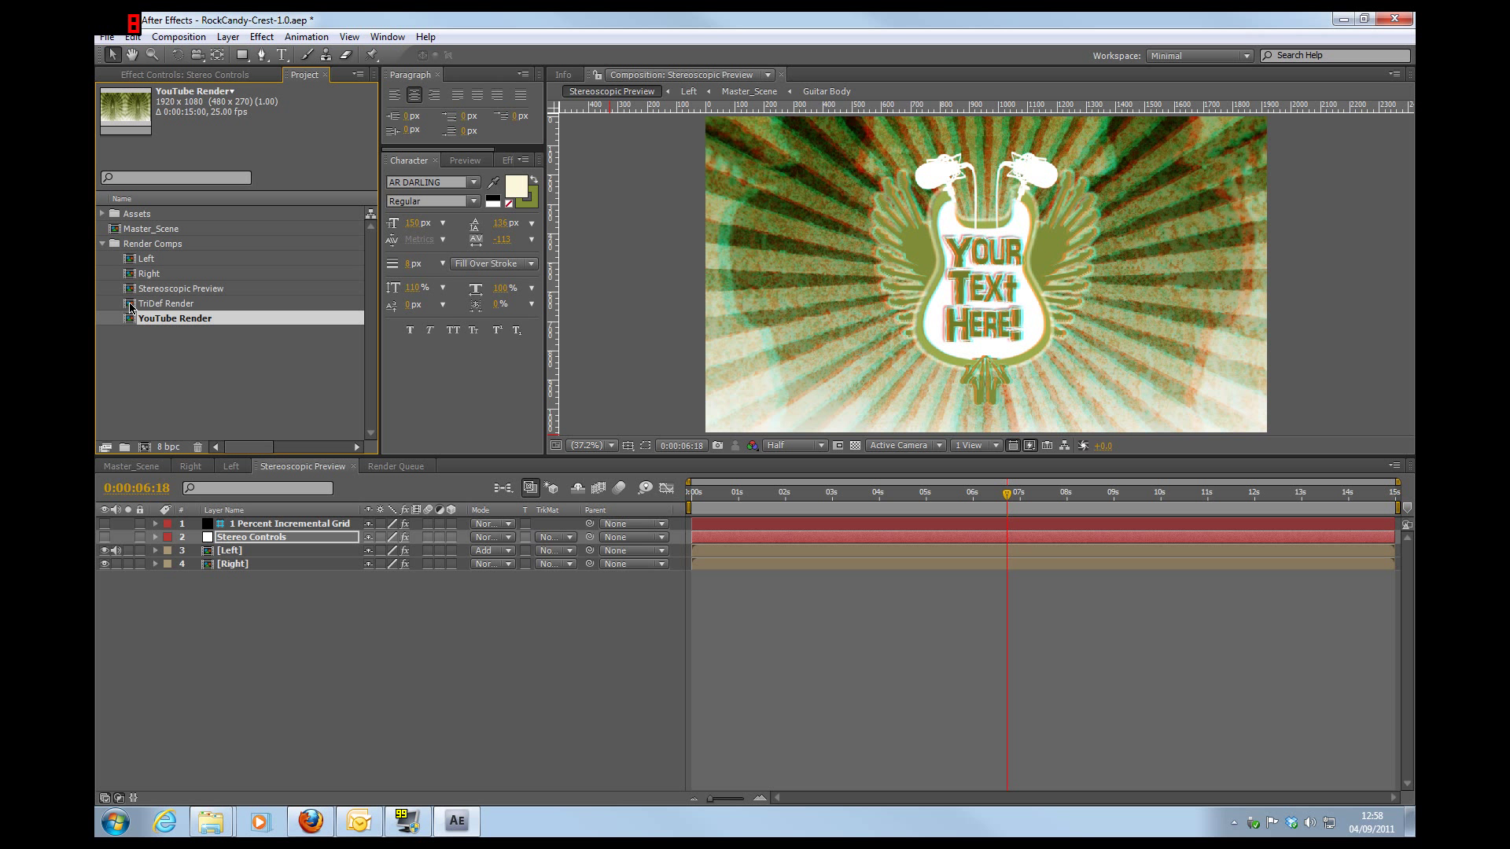
{"action": "left_click", "coordinate": [132, 306]}
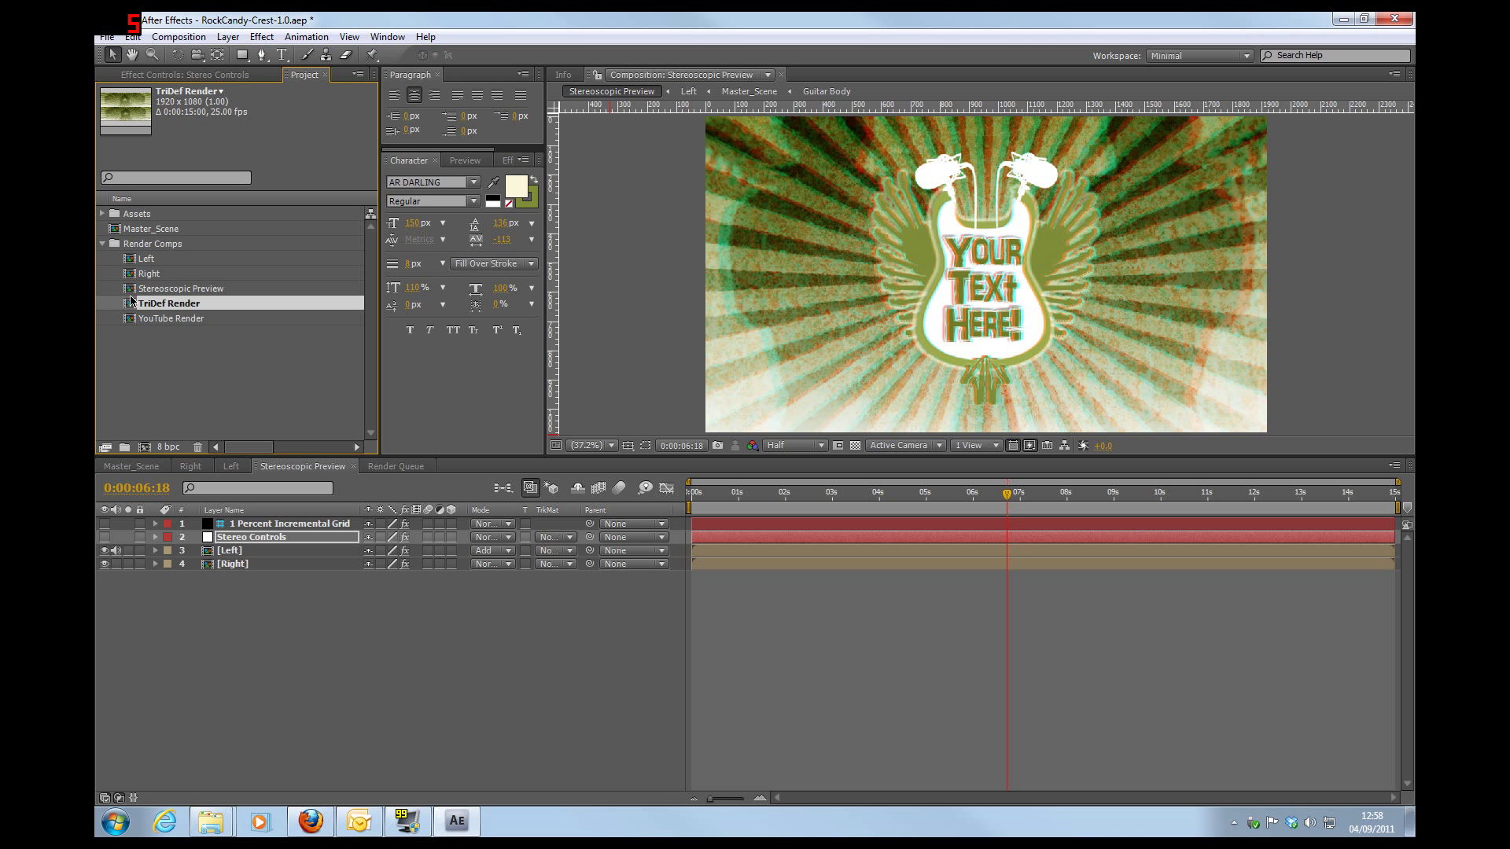
{"action": "key", "text": "ctrl+shift+a"}
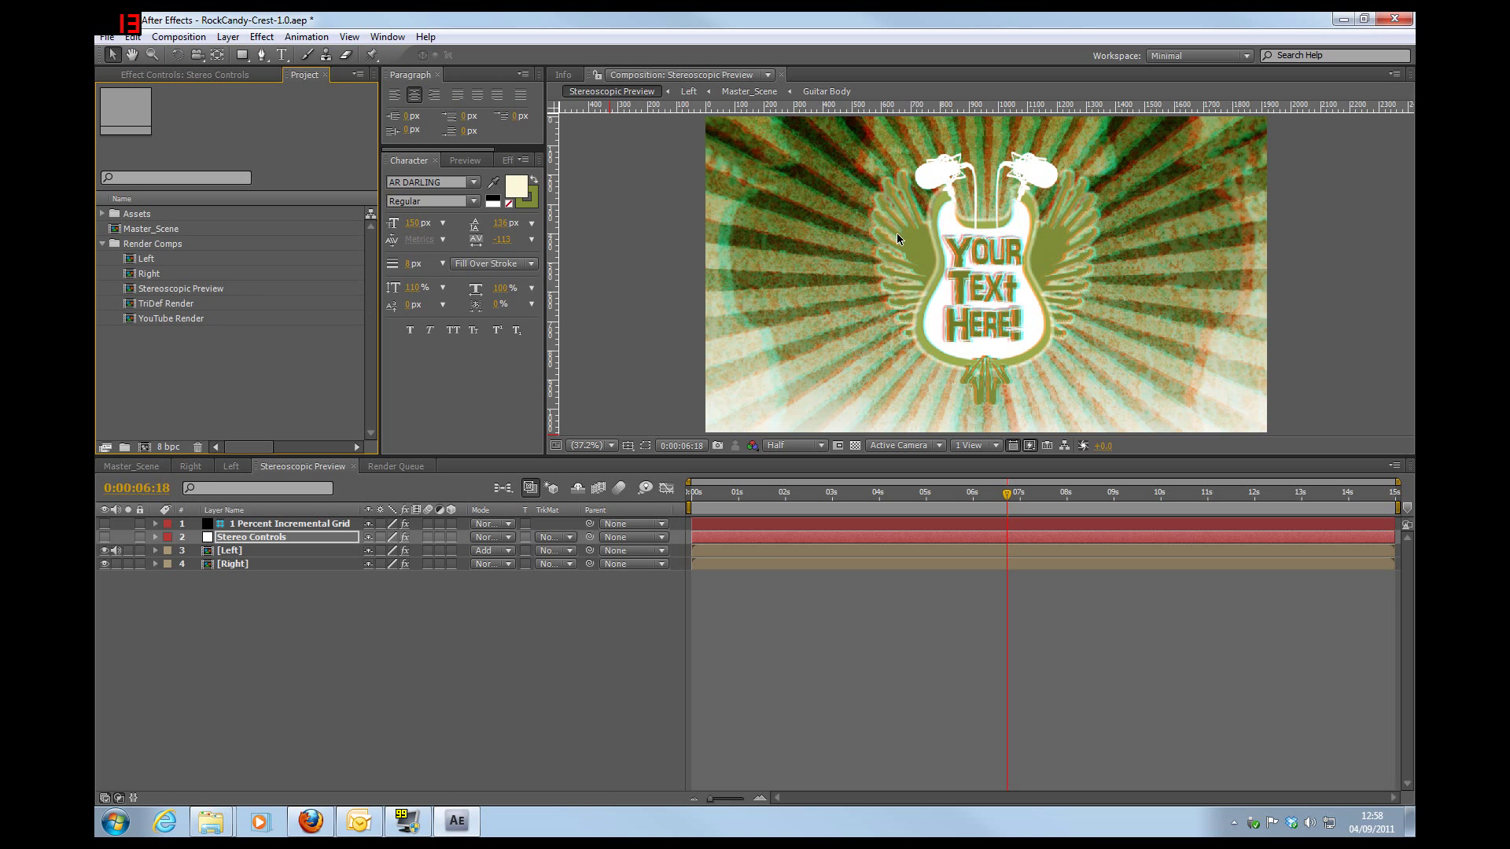